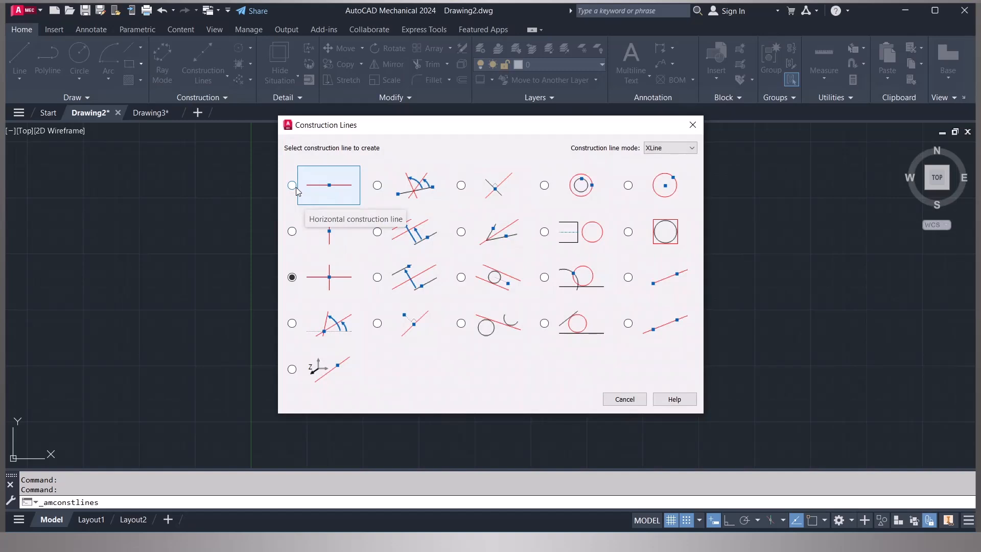
# - Place six horizontal construction lines at 20-unit intervals from Y 180 to Y 280
pyautogui.click(315, 187)
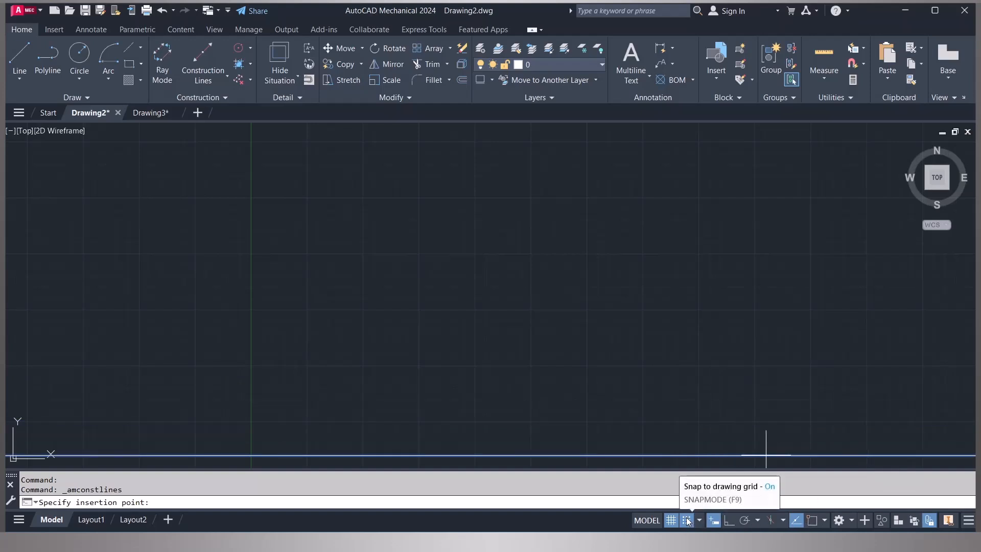
pyautogui.click(587, 254)
pyautogui.click(588, 230)
pyautogui.click(596, 208)
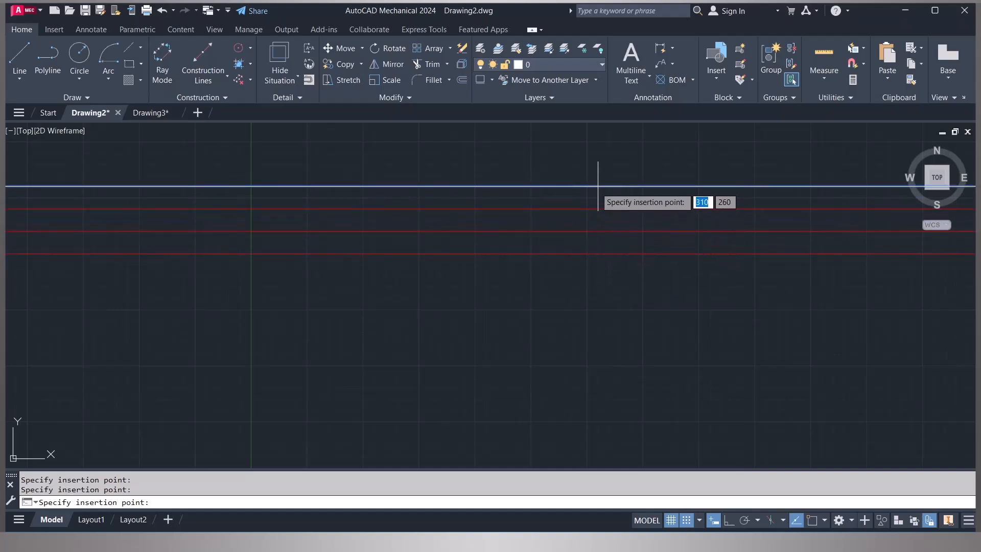
pyautogui.click(598, 186)
pyautogui.click(598, 164)
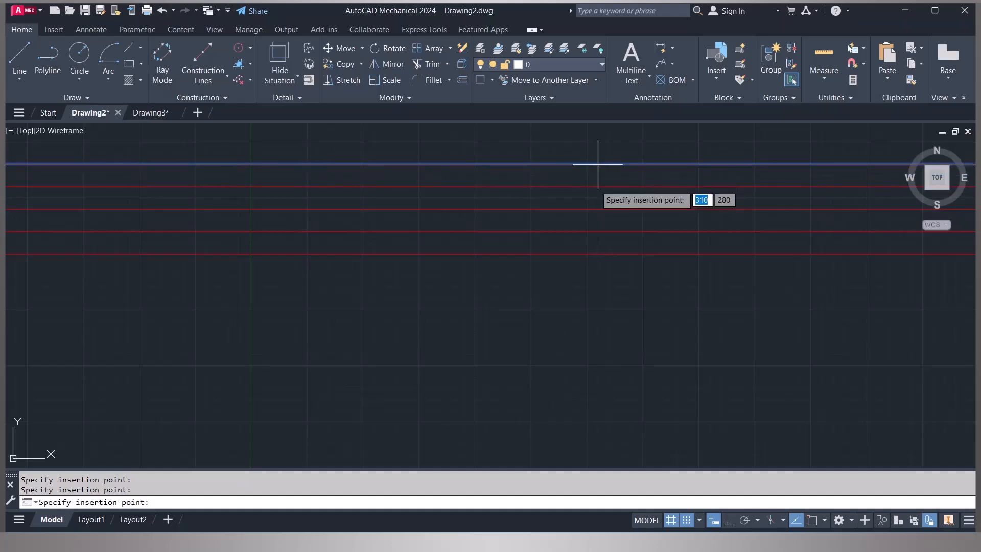
pyautogui.click(597, 276)
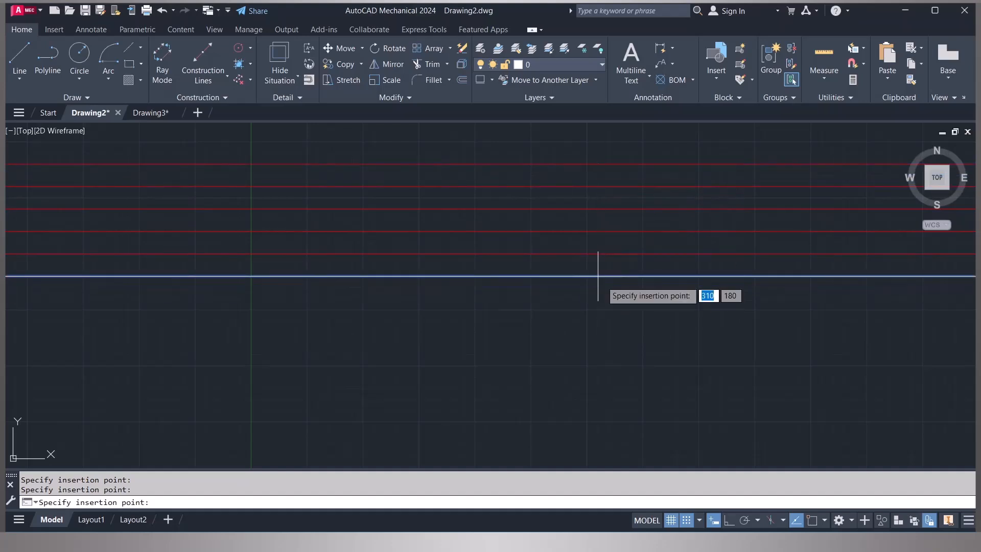
# - Place six vertical construction lines at 20-unit intervals from X 290 to X 390, crossing the horizontal ones
pyautogui.click(204, 56)
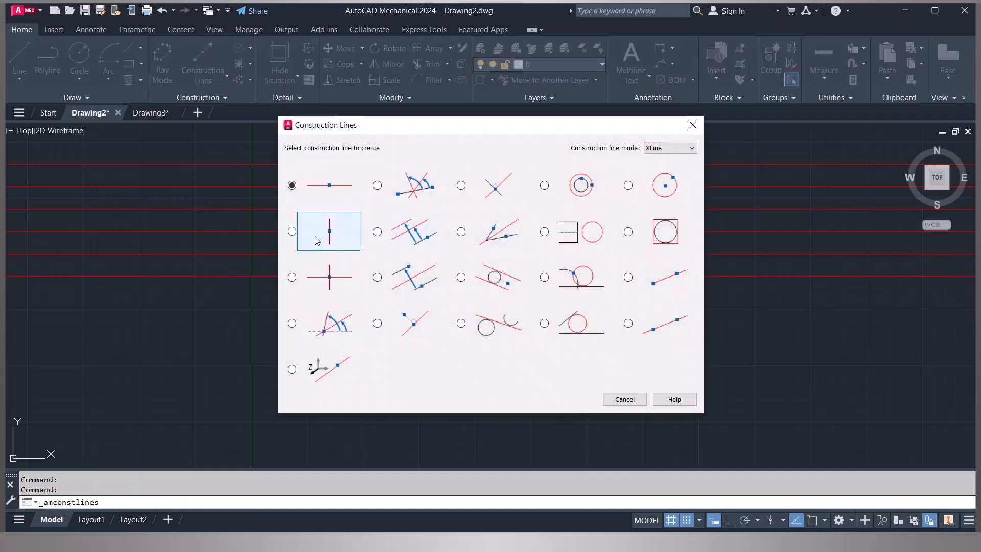
pyautogui.click(311, 239)
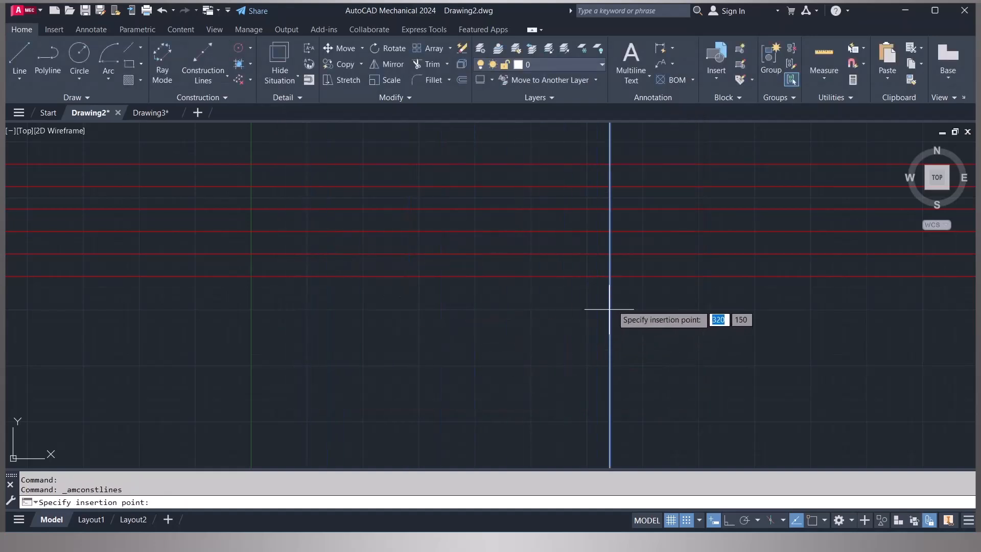
pyautogui.click(620, 265)
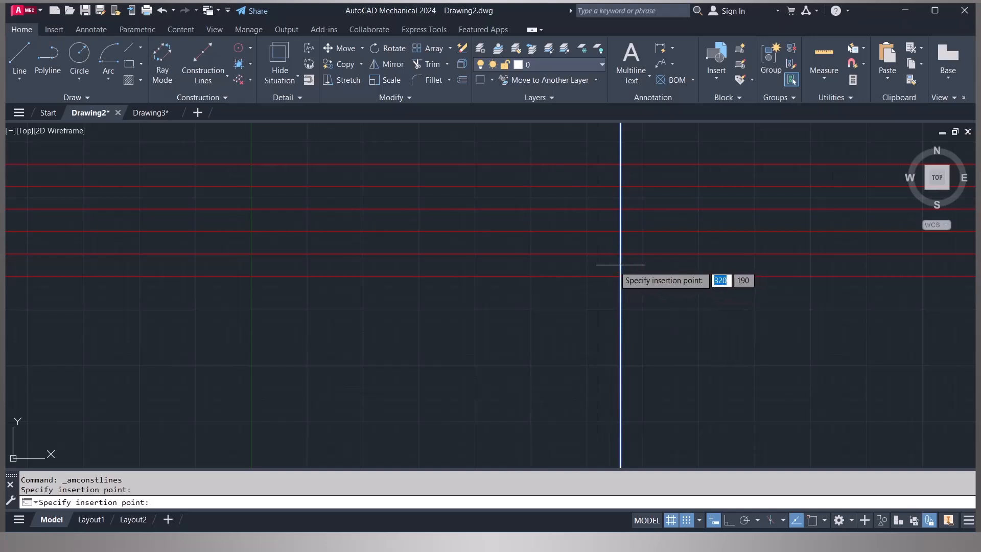
pyautogui.click(599, 265)
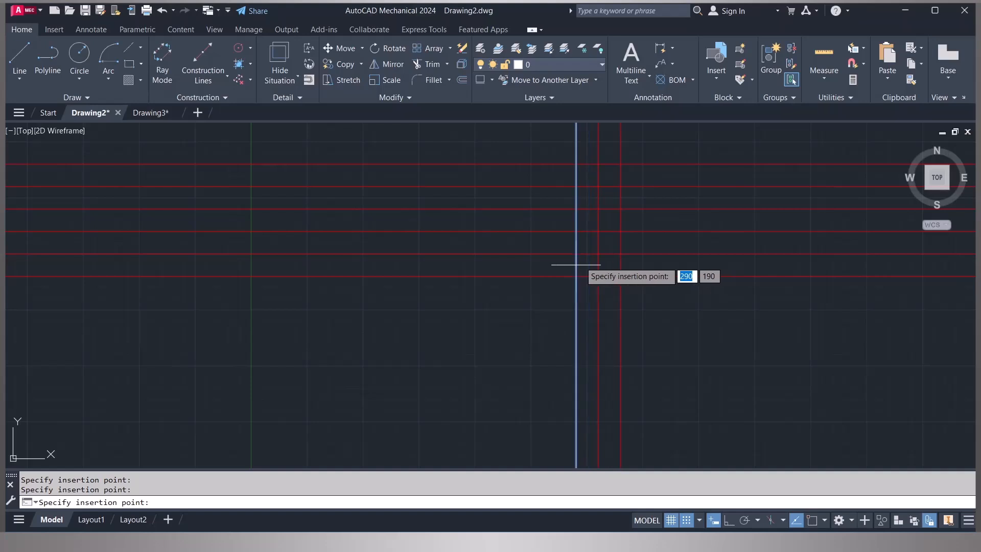
pyautogui.click(576, 264)
pyautogui.click(643, 256)
pyautogui.click(666, 253)
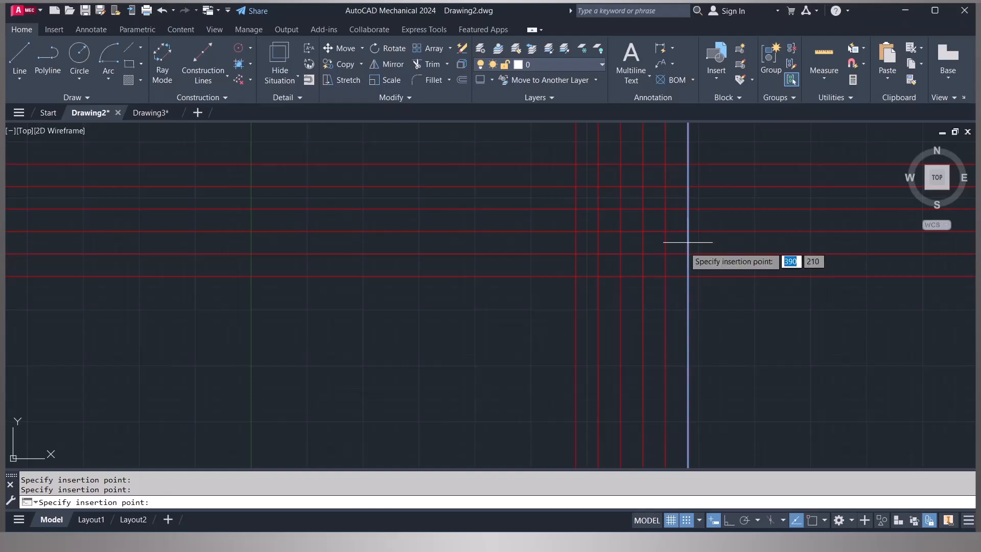
pyautogui.click(688, 243)
# - Place two combined horizontal-and-vertical construction line crosses below the horizontal set, one on each side of the vertical group
pyautogui.click(204, 51)
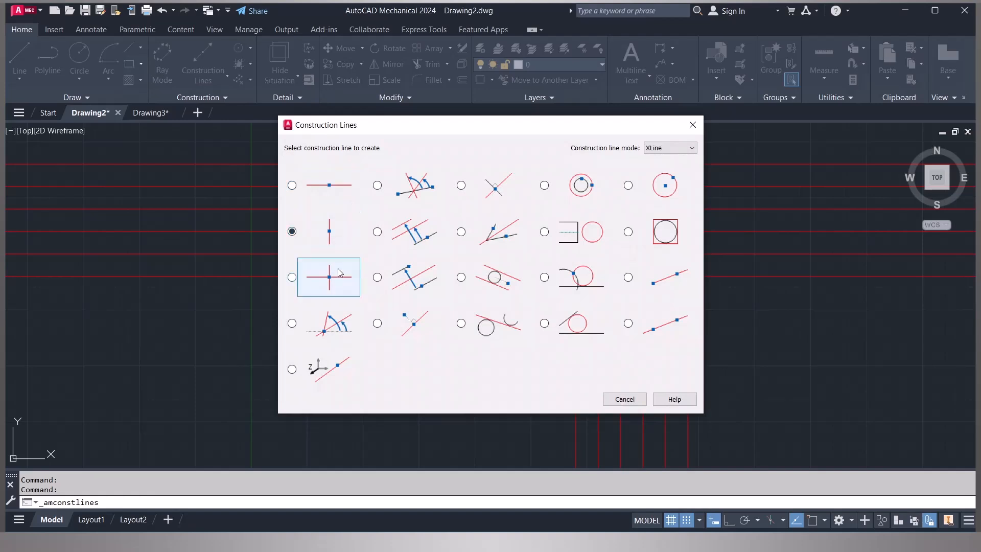
pyautogui.click(292, 278)
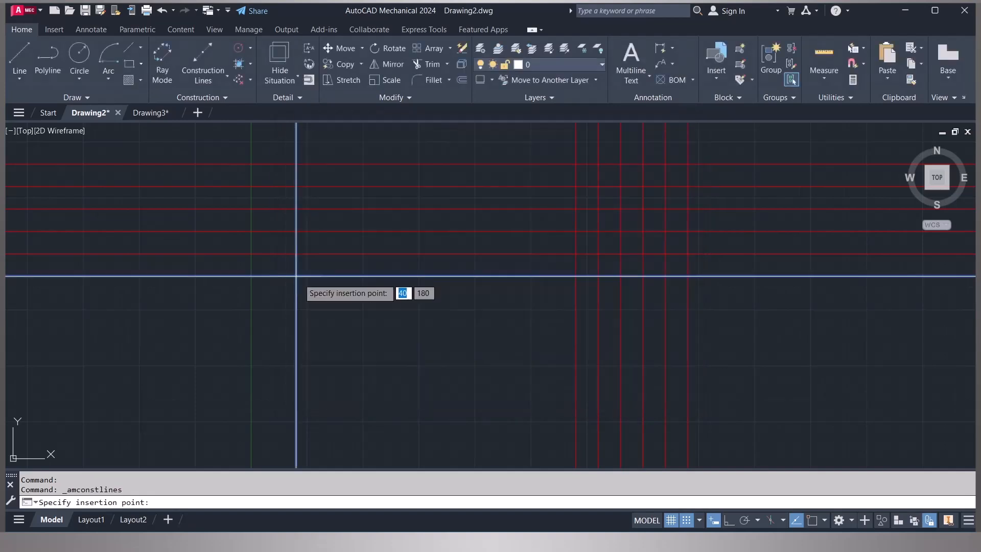
pyautogui.click(375, 343)
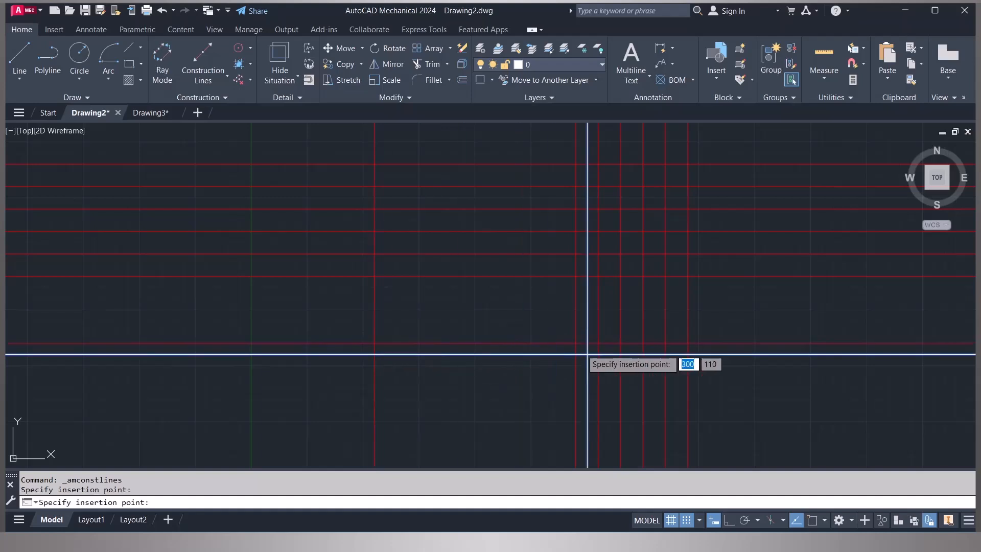
pyautogui.click(833, 343)
pyautogui.click(845, 388)
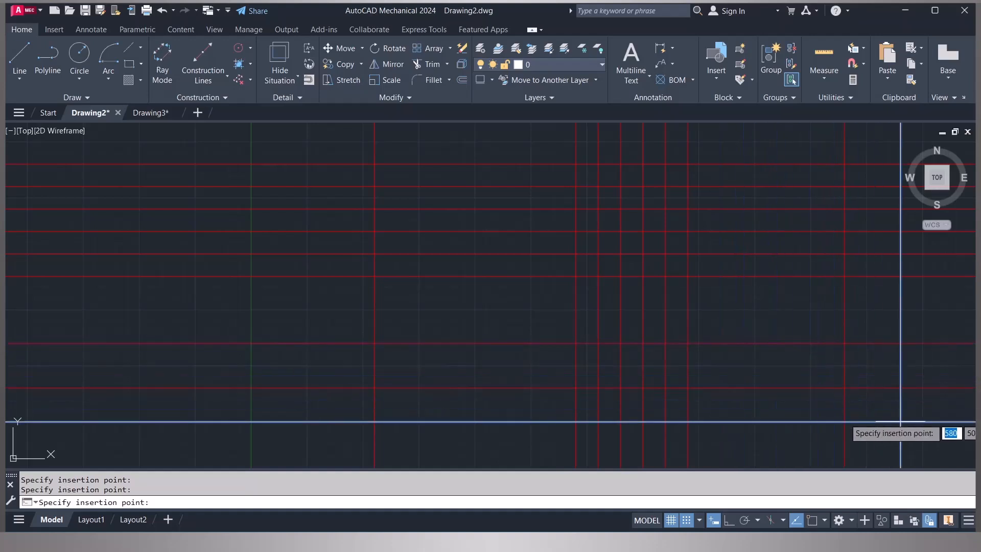
# - Erase the leftmost vertical construction line with the erase-selected option, using a window across it
pyautogui.click(250, 81)
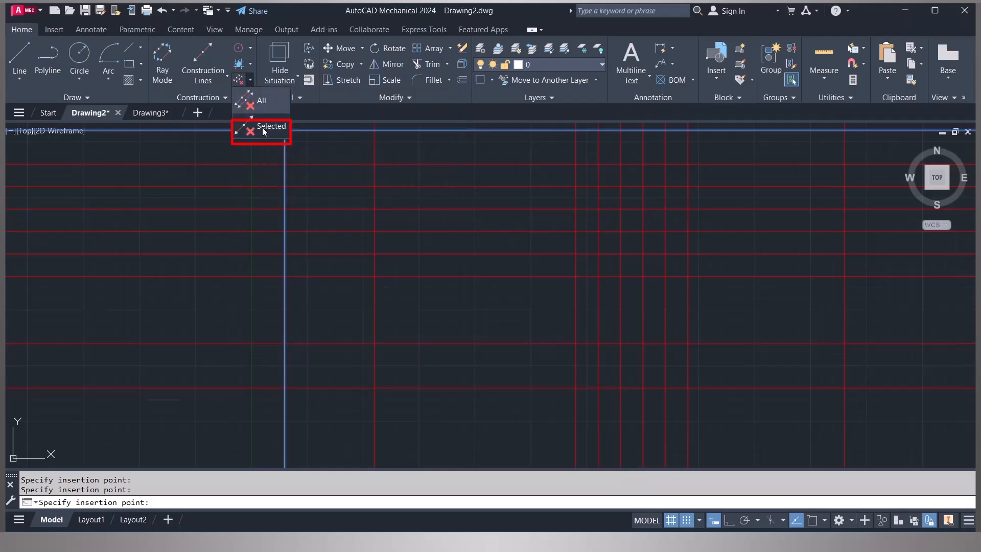
pyautogui.click(264, 128)
pyautogui.click(396, 321)
pyautogui.click(352, 314)
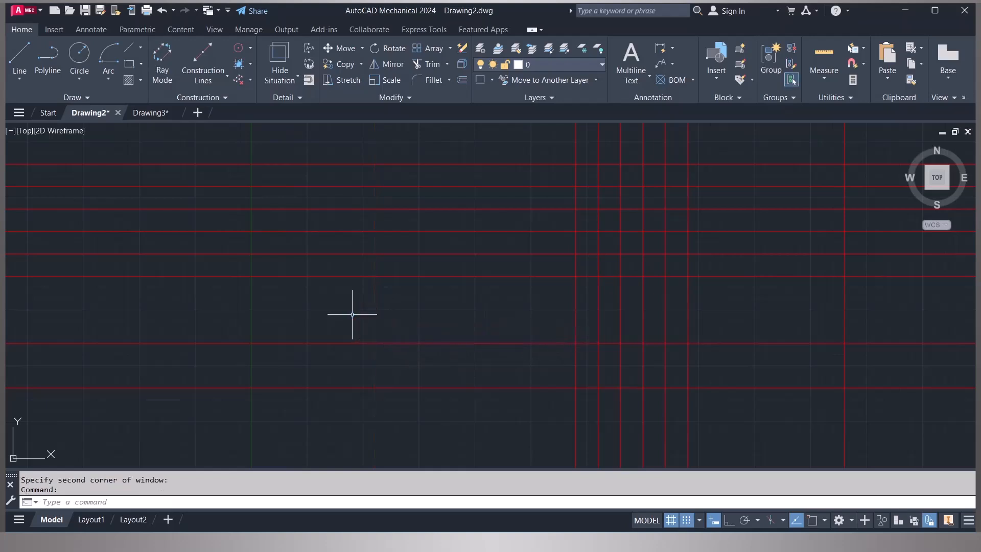
pyautogui.click(370, 362)
pyautogui.click(358, 324)
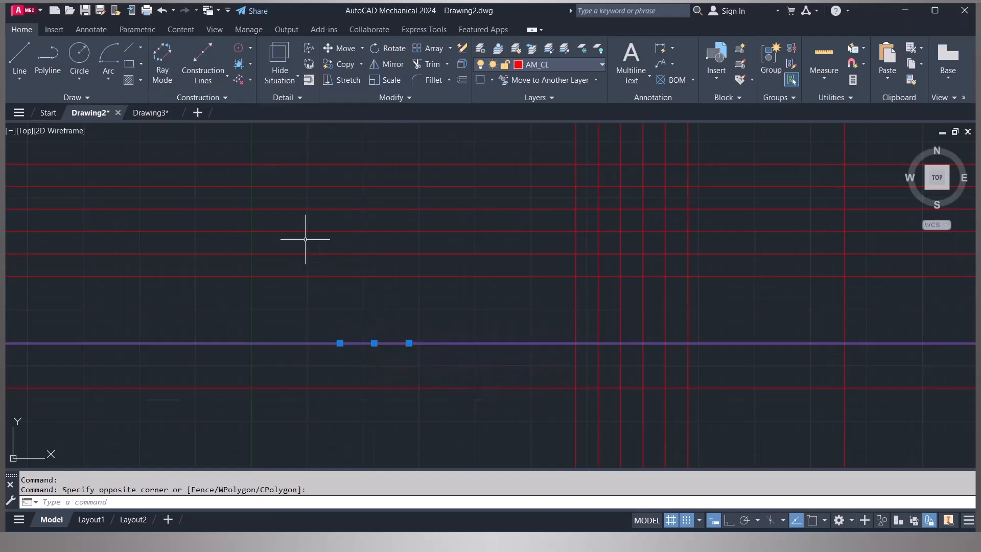
pyautogui.click(252, 81)
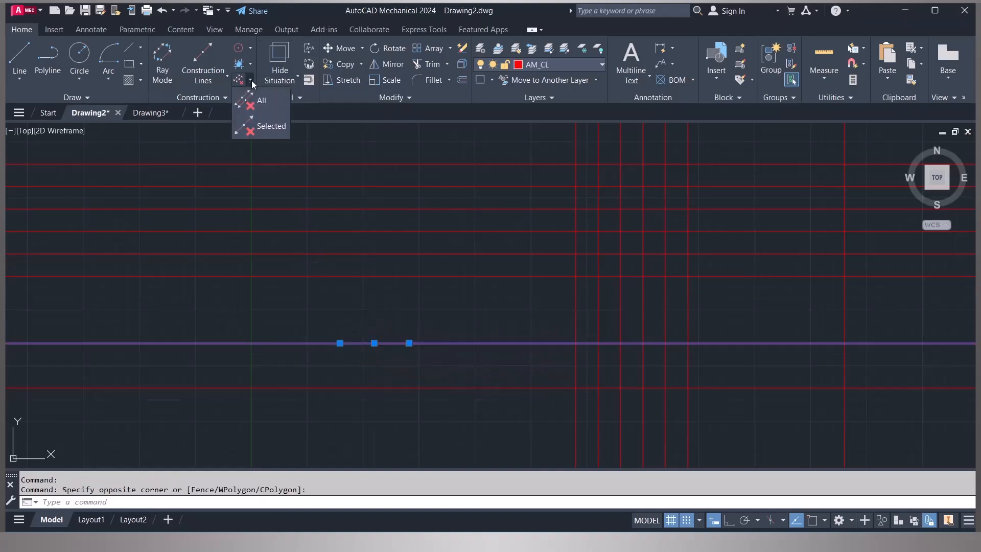
pyautogui.click(270, 128)
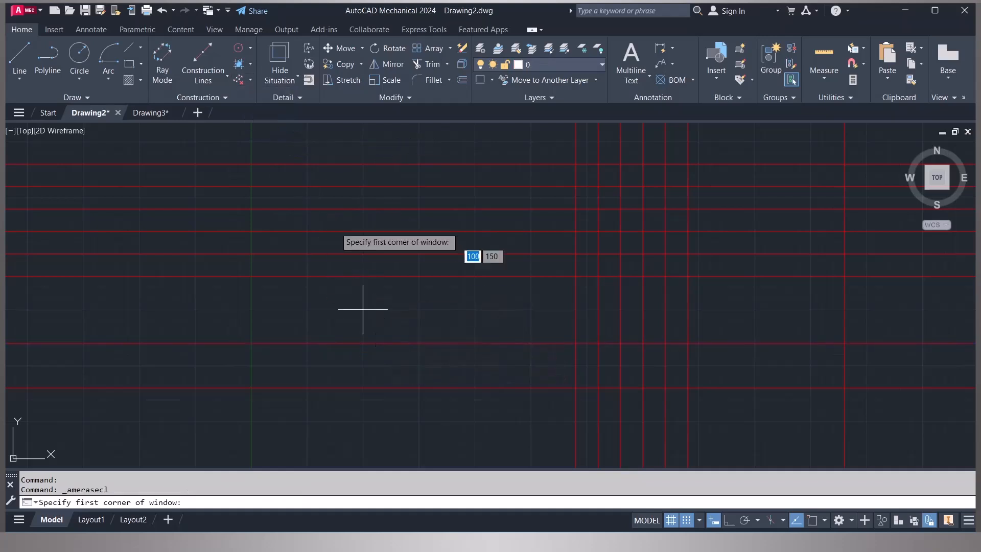
# - Erase the upper of the two lowest horizontal construction lines with a selection window across it
pyautogui.click(251, 82)
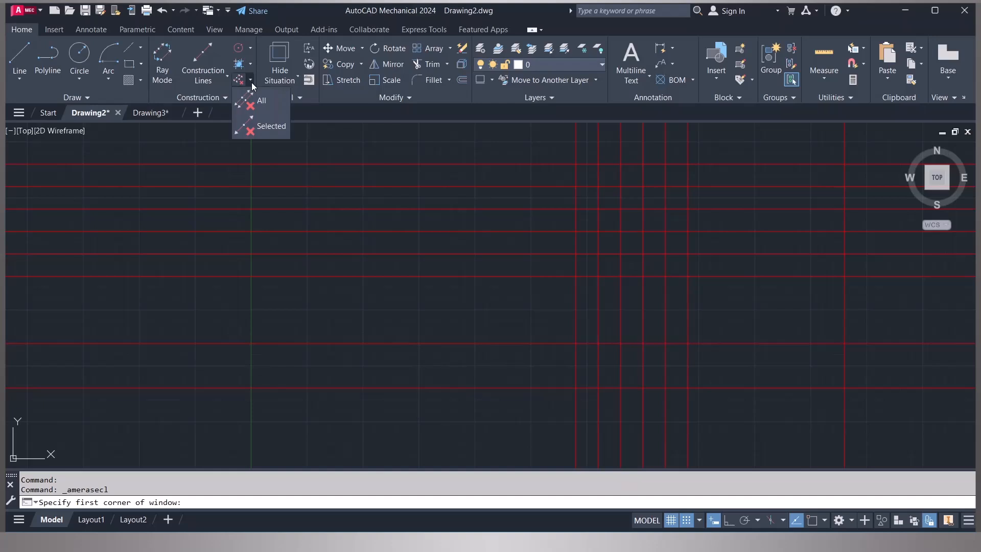
pyautogui.click(271, 128)
pyautogui.click(362, 353)
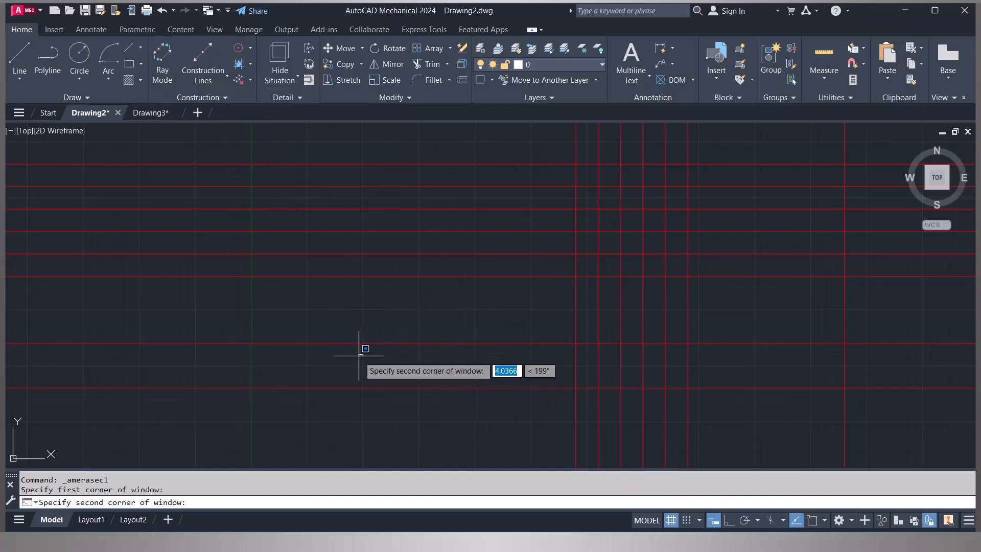
pyautogui.click(354, 323)
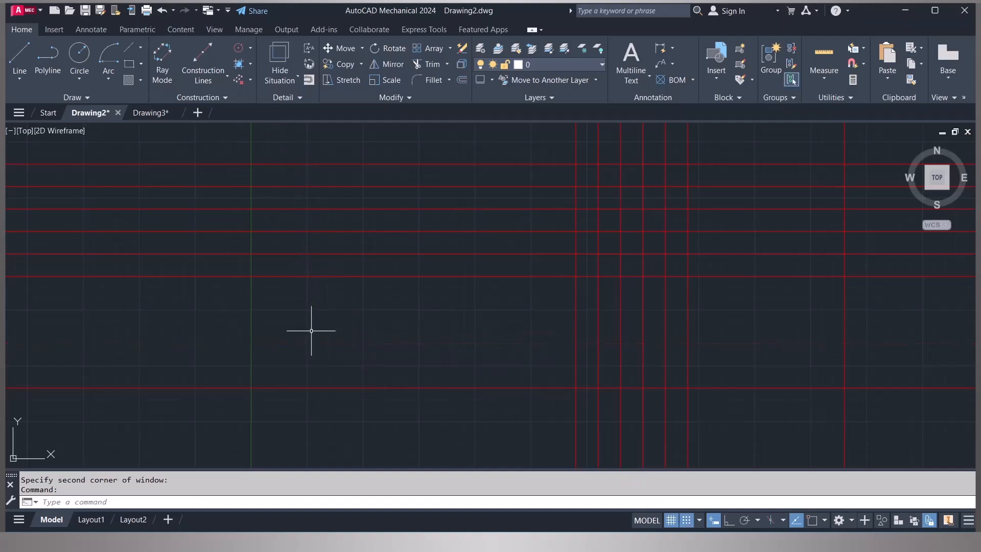
# - Erase the topmost horizontal construction line with a selection window, and clear all remaining construction lines from the drawing
pyautogui.click(251, 81)
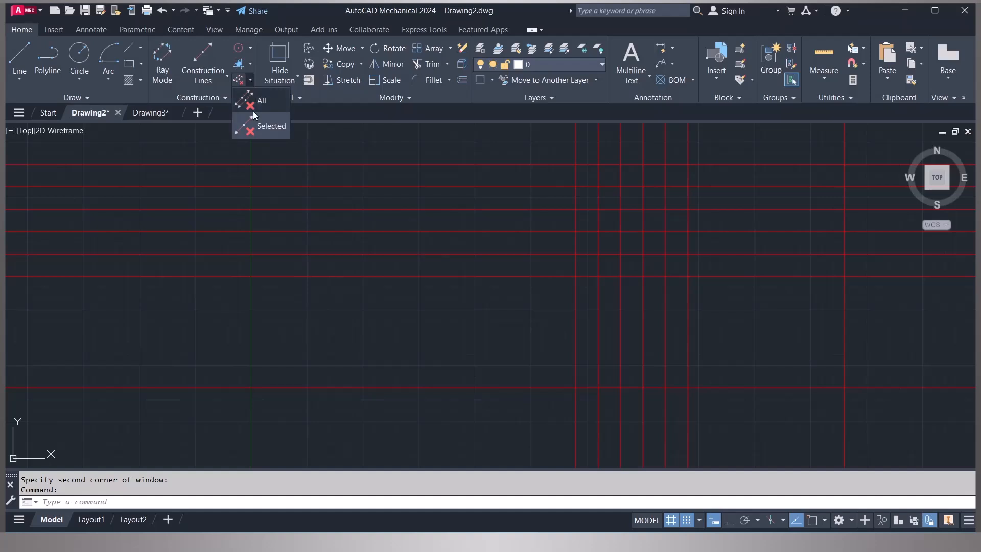
pyautogui.click(259, 128)
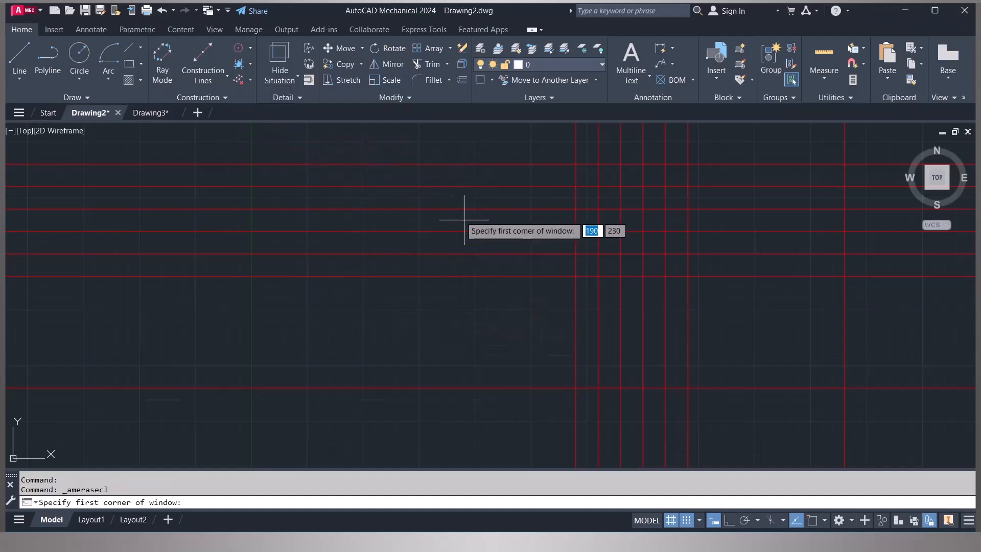
pyautogui.click(452, 175)
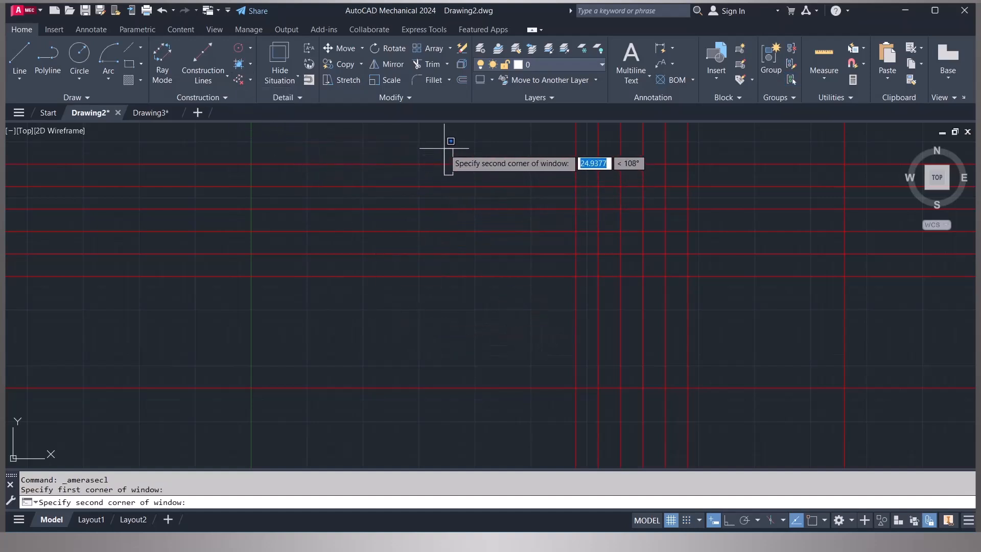
pyautogui.click(442, 144)
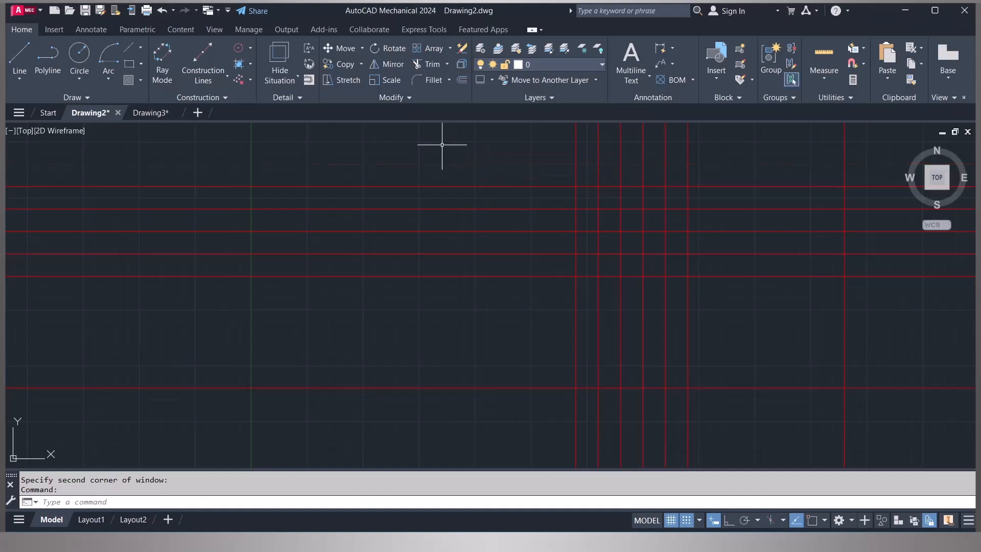
pyautogui.click(240, 81)
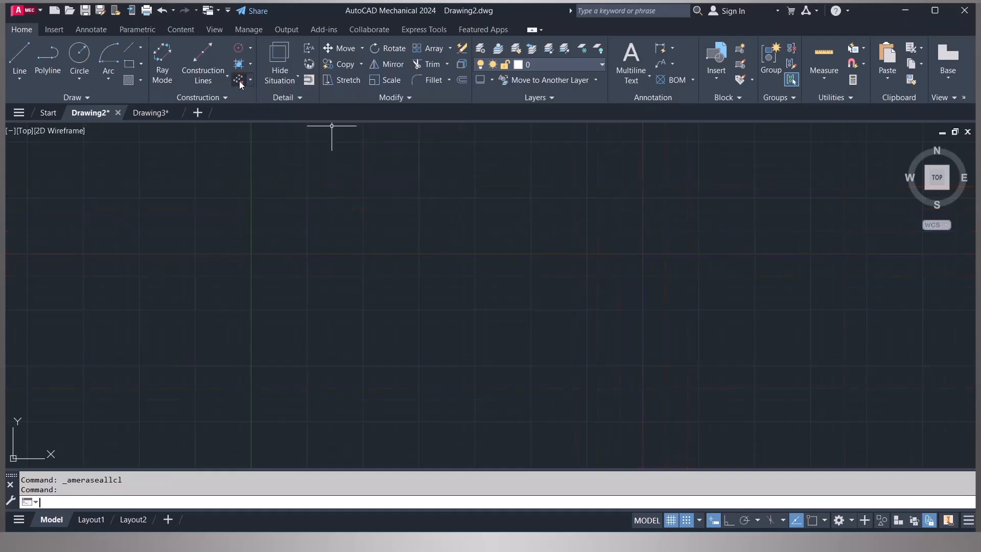
# - Place a single full-length horizontal construction line at Y 180
pyautogui.click(206, 56)
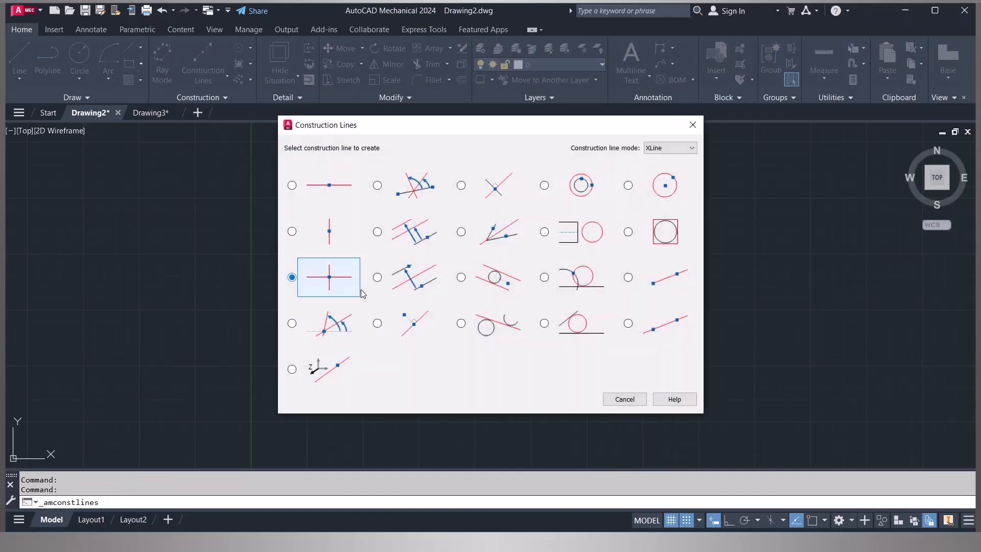
pyautogui.click(341, 191)
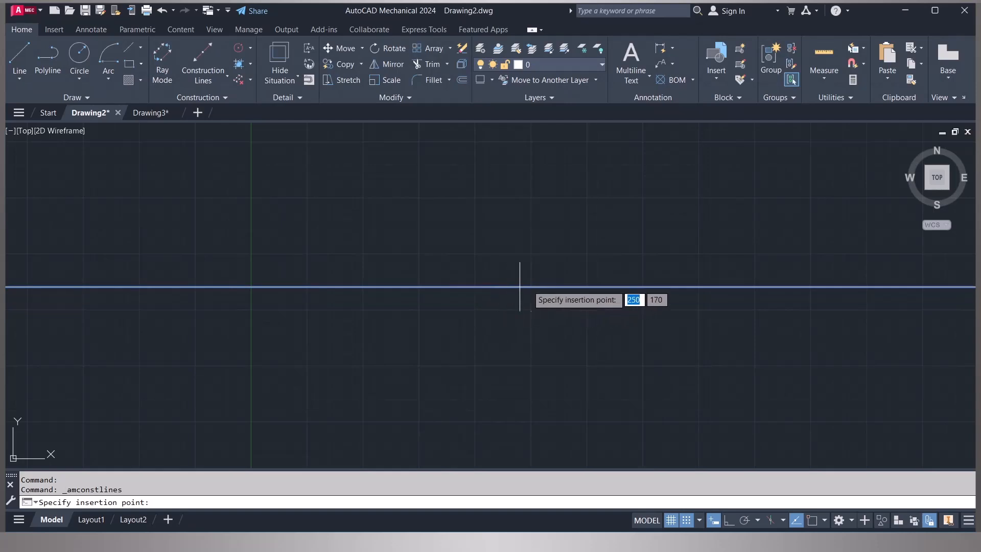
pyautogui.click(542, 275)
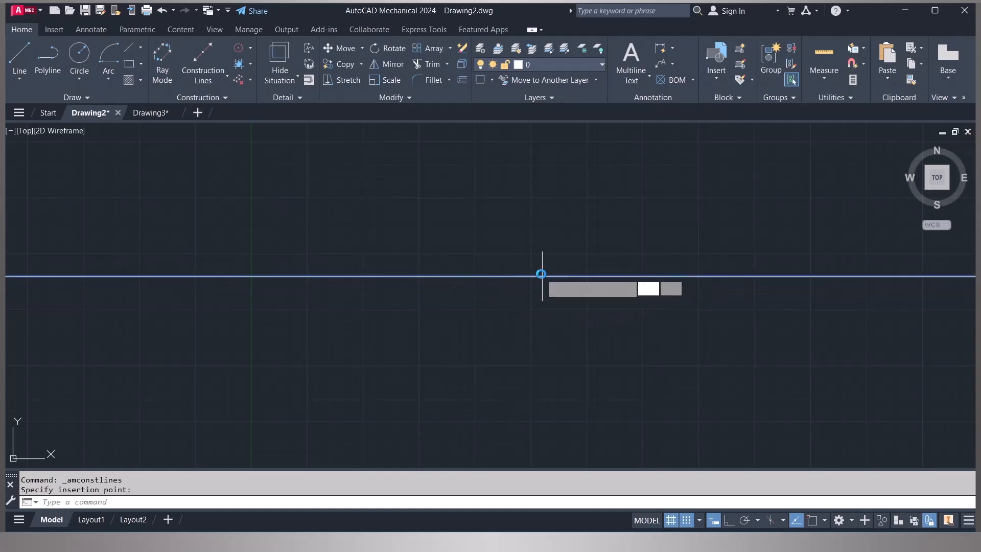
# - Turn on Ray Mode and place three horizontal construction rays starting at X 300, at Y 230, about 270 and 300
pyautogui.click(163, 57)
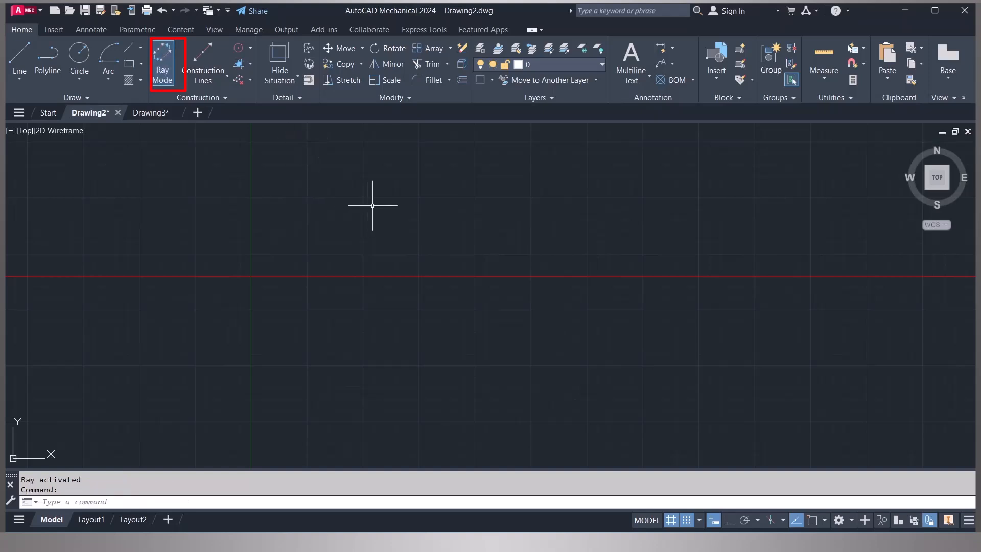
pyautogui.click(204, 49)
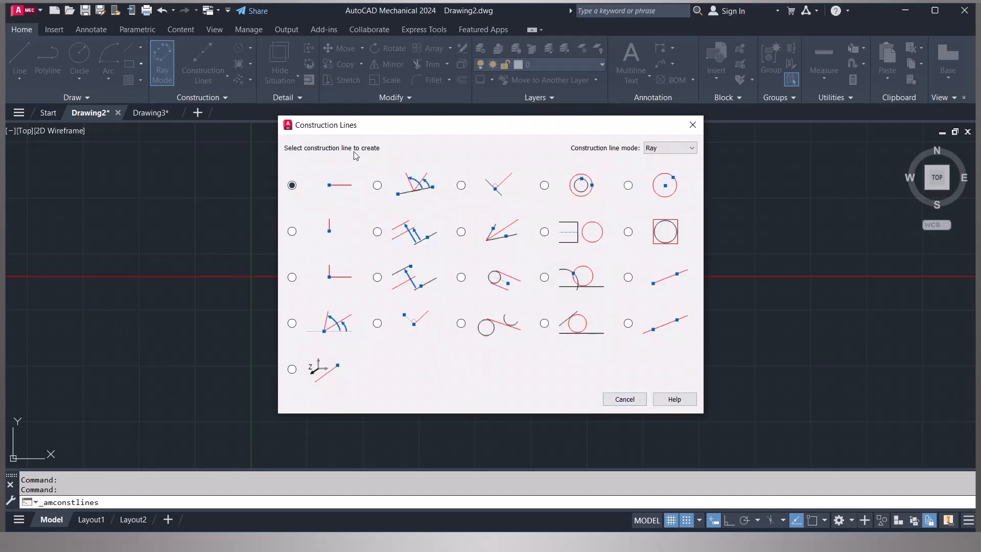
pyautogui.click(339, 190)
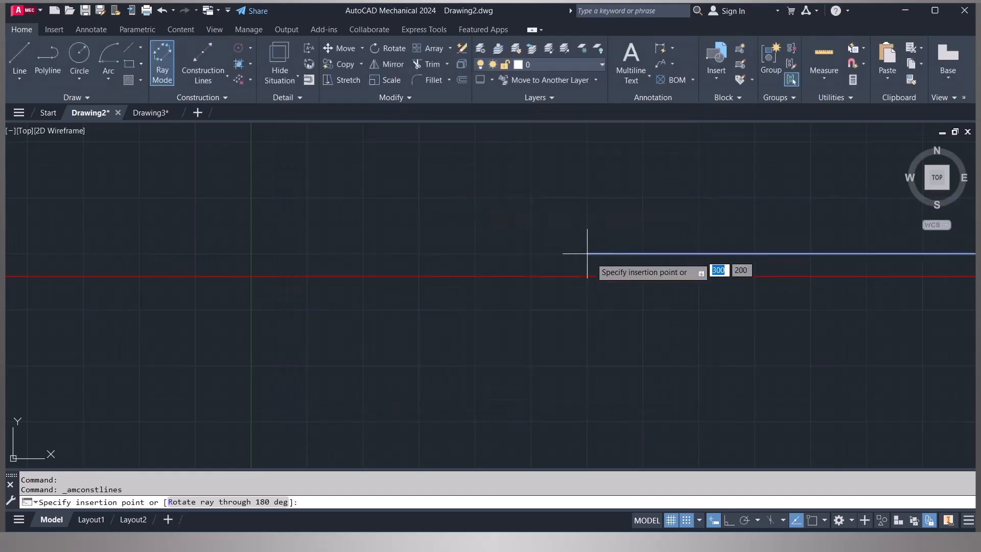
pyautogui.click(588, 220)
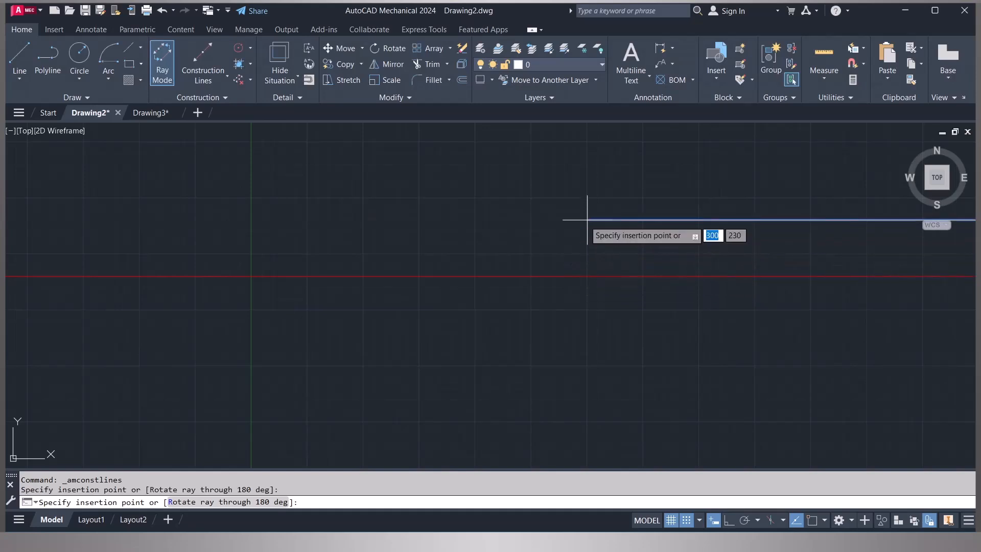
pyautogui.click(588, 176)
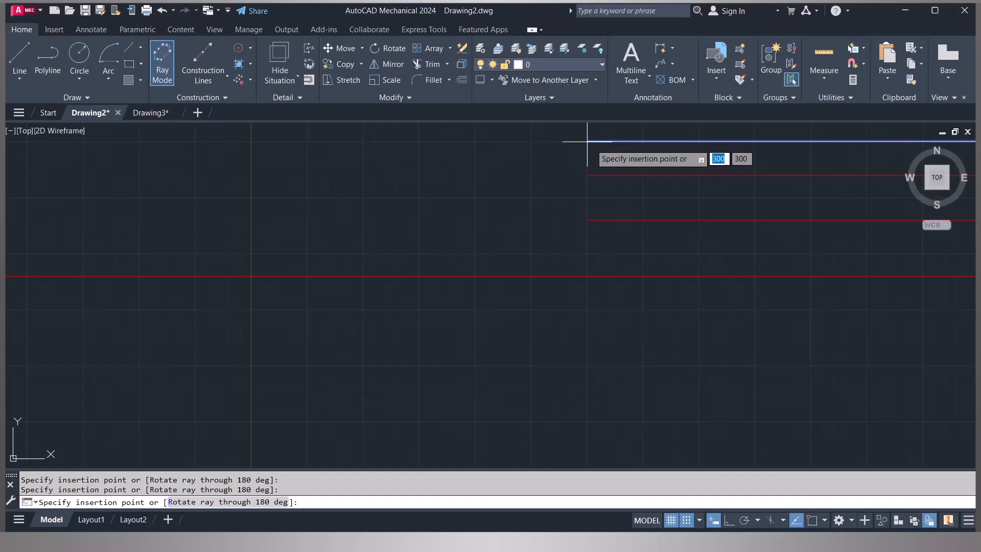
pyautogui.click(587, 141)
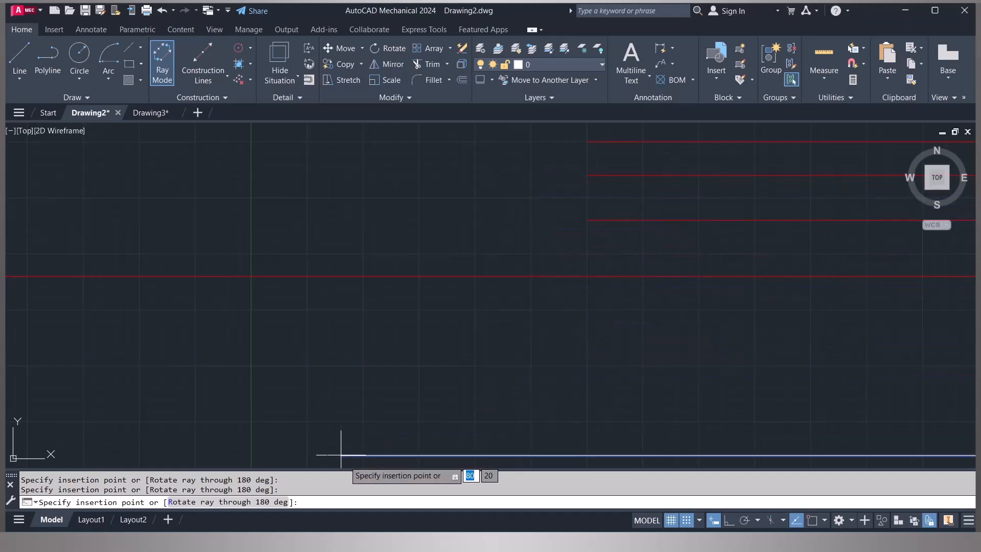
# - Place three horizontal construction rays starting at X 300, at Y about 150, 120 and 90, rotating each ray through 180 degrees before placing it
pyautogui.click(175, 502)
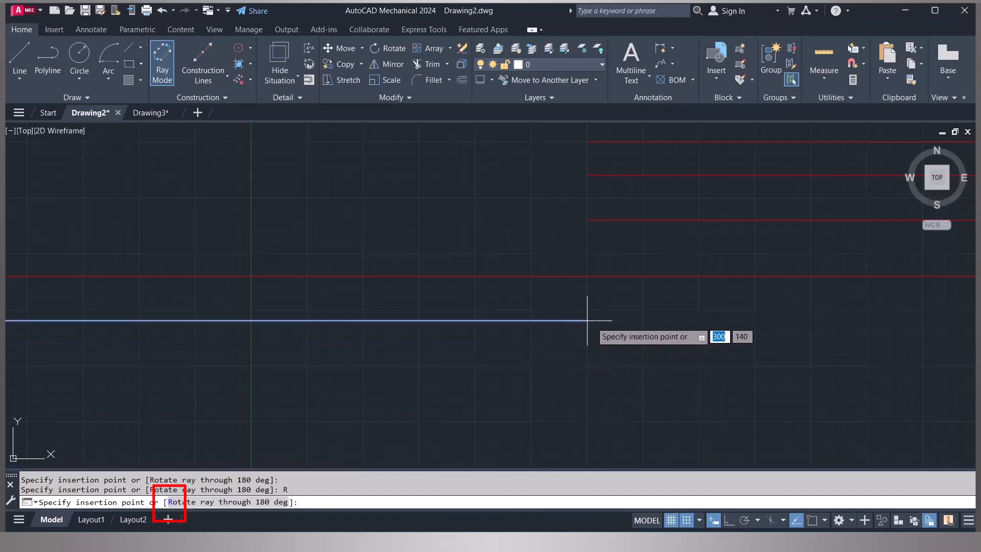
pyautogui.click(587, 309)
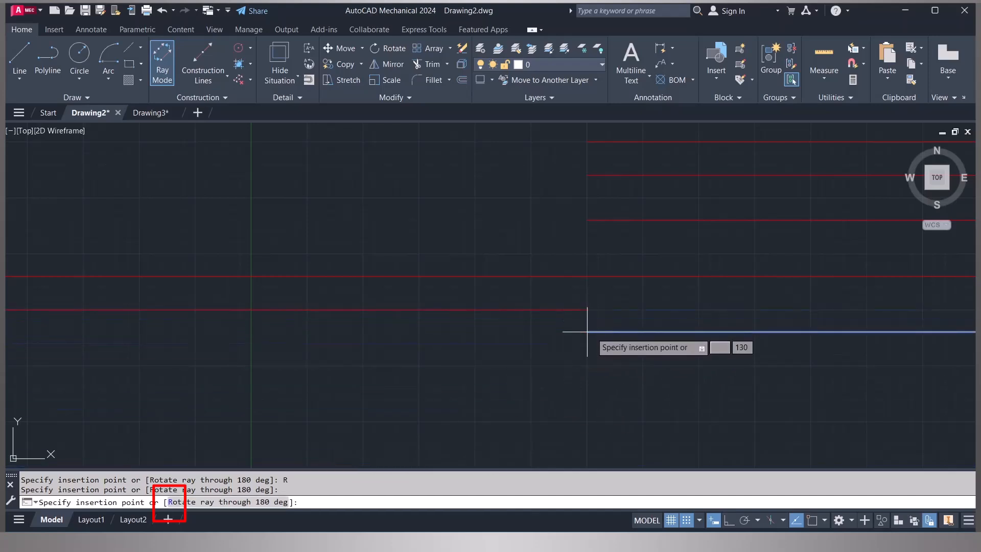
pyautogui.click(174, 503)
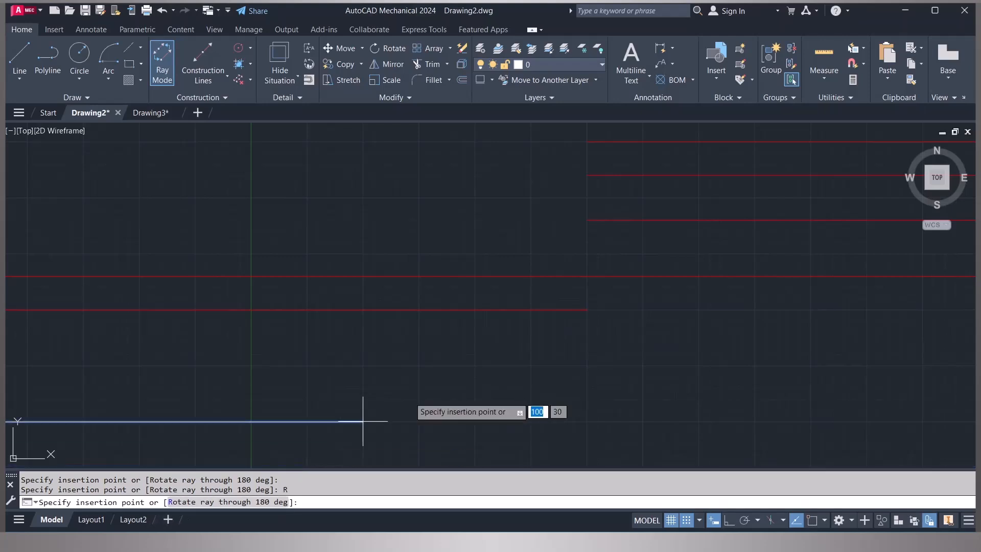
pyautogui.click(587, 342)
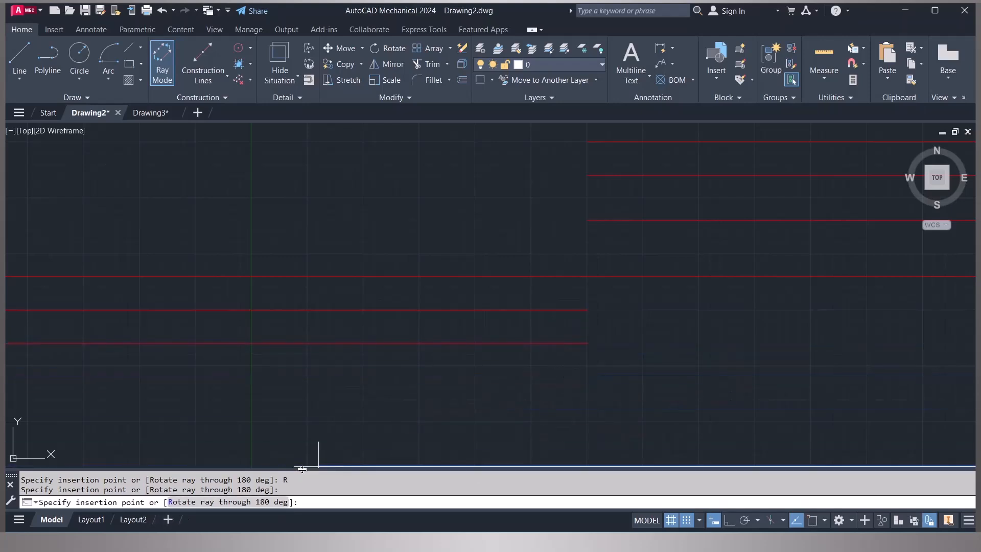
pyautogui.click(174, 503)
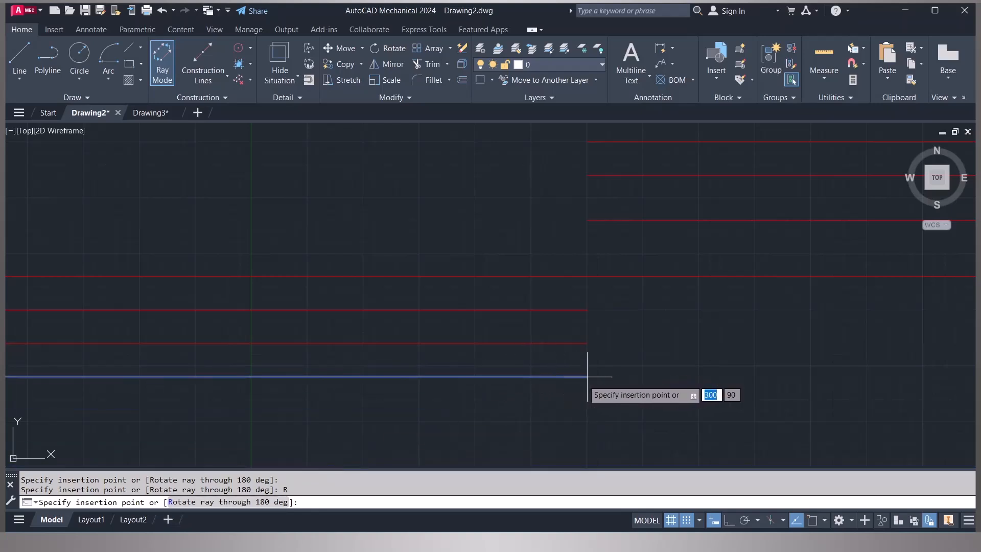
pyautogui.click(588, 377)
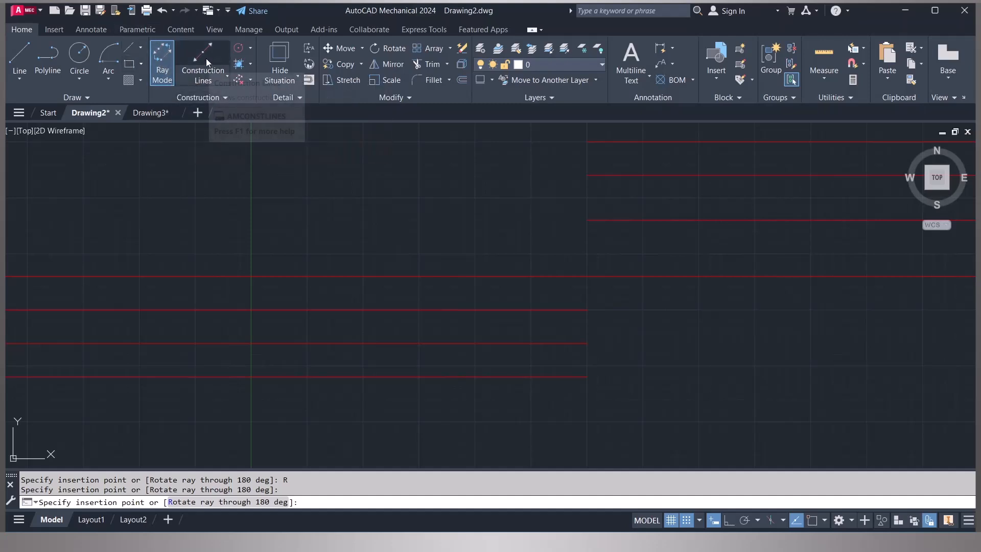
# - Erase all construction lines from the drawing and set the construction line mode to XLine
pyautogui.click(237, 80)
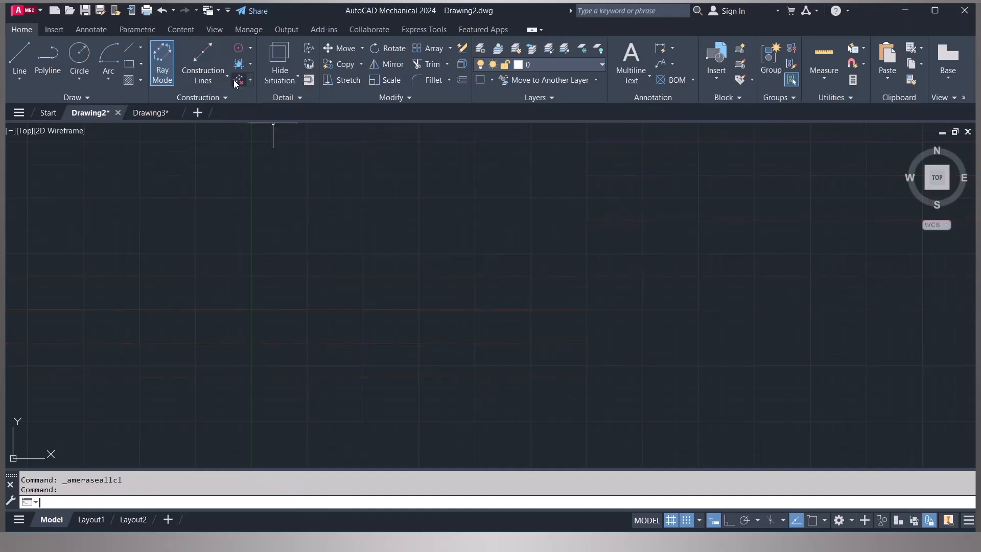
pyautogui.click(203, 52)
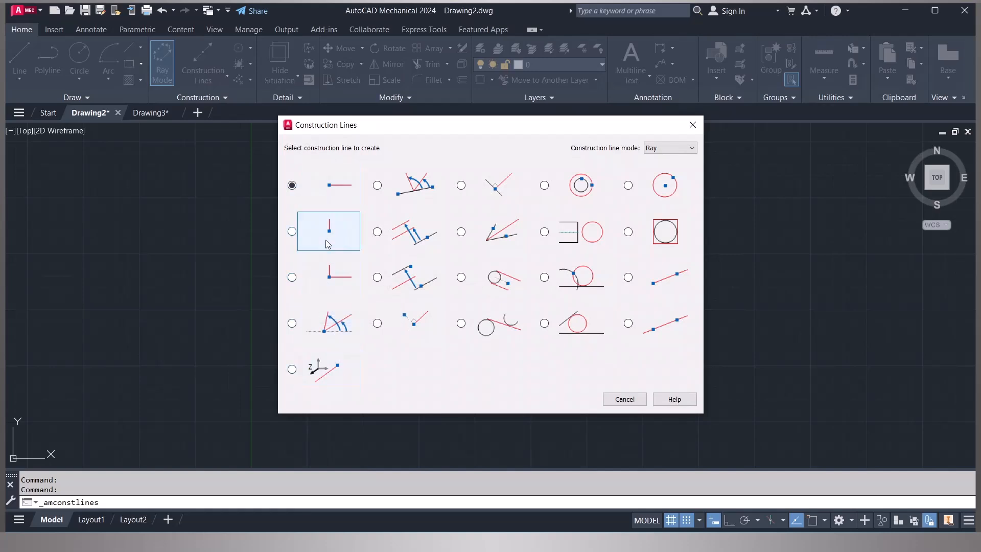
pyautogui.click(666, 148)
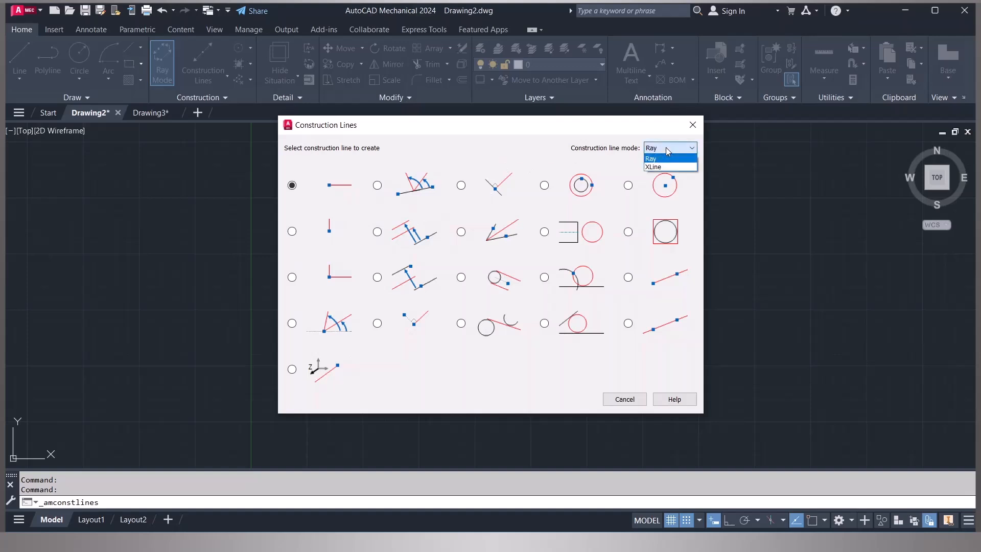
pyautogui.click(666, 147)
pyautogui.click(667, 149)
pyautogui.click(659, 167)
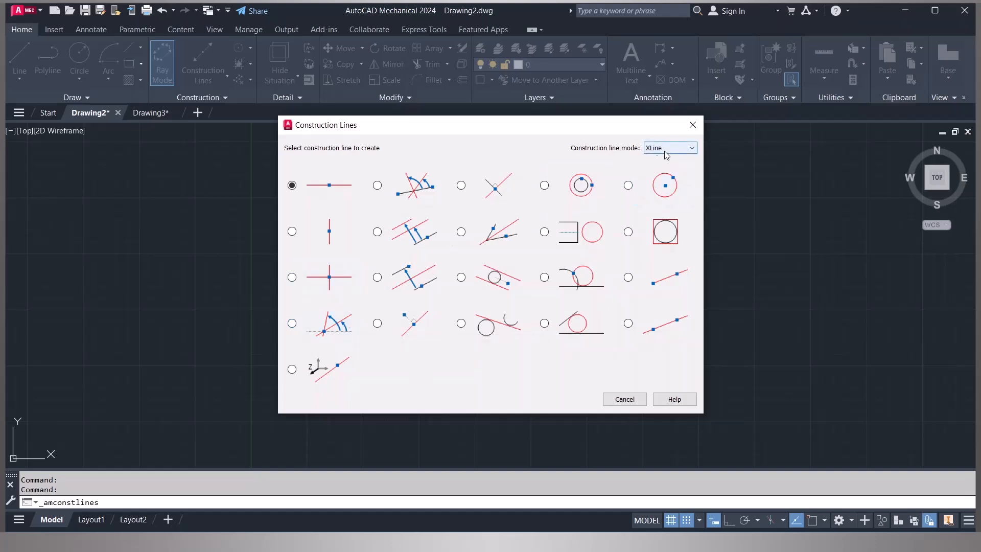
# - Draw a circle with a radius of about 60, centred at about X 100, Y 150
pyautogui.click(325, 326)
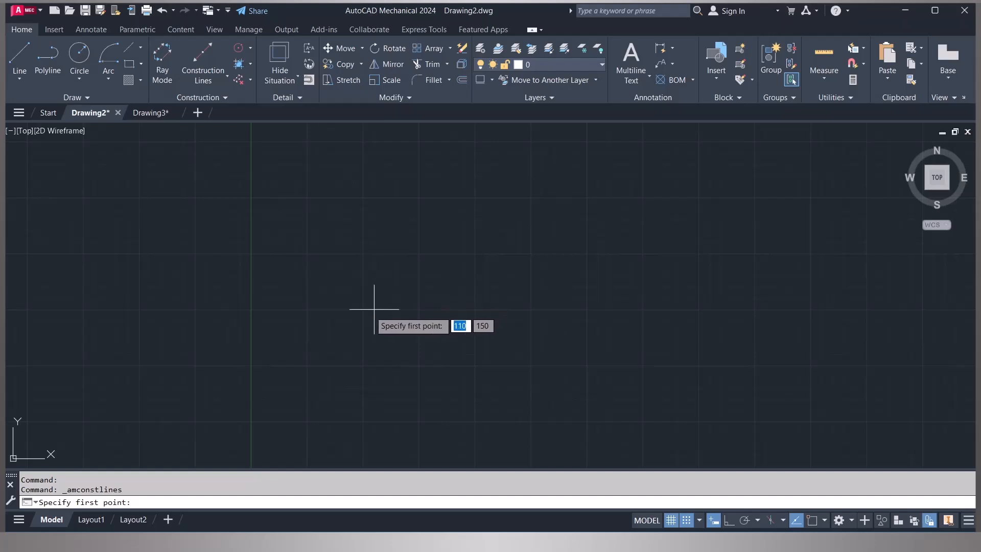
pyautogui.click(363, 308)
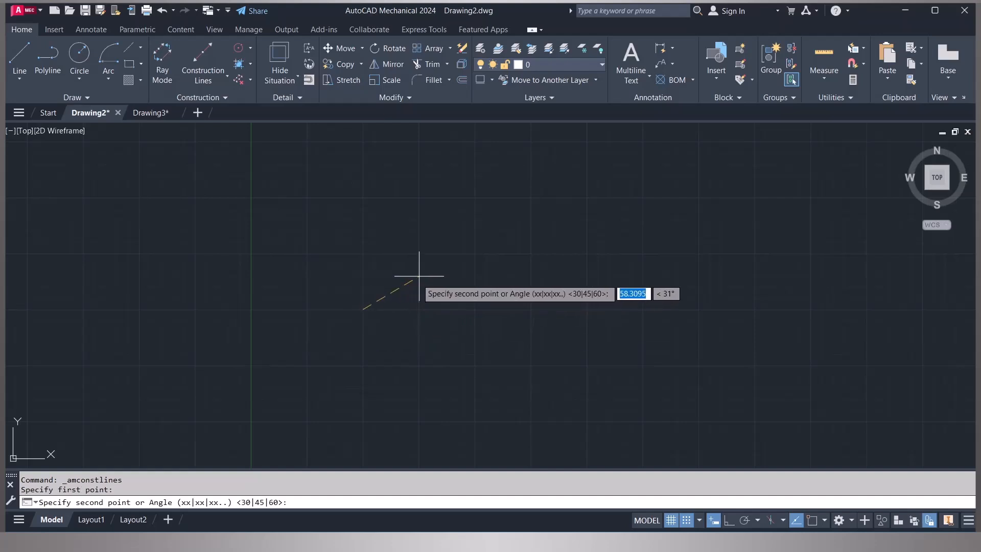
pyautogui.click(79, 78)
pyautogui.click(102, 100)
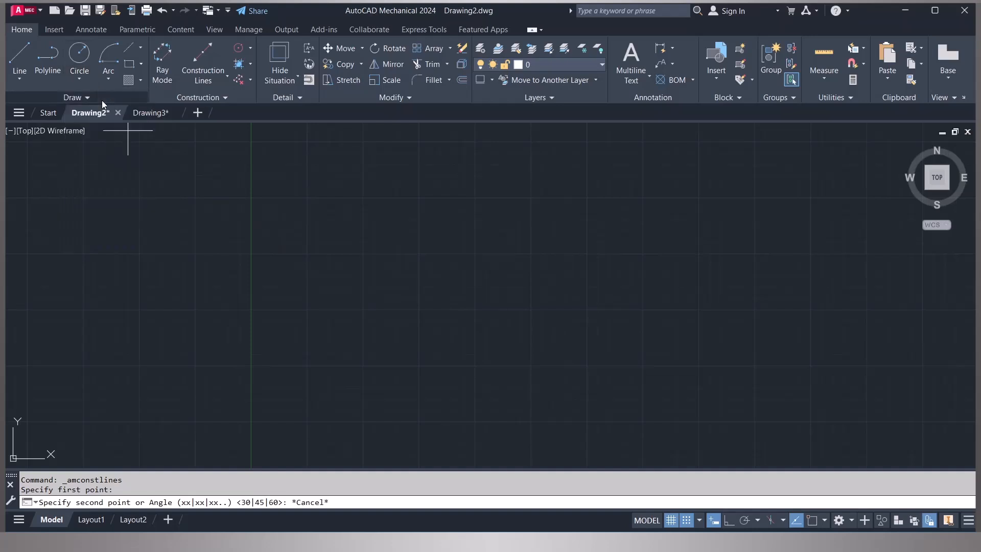
pyautogui.click(363, 308)
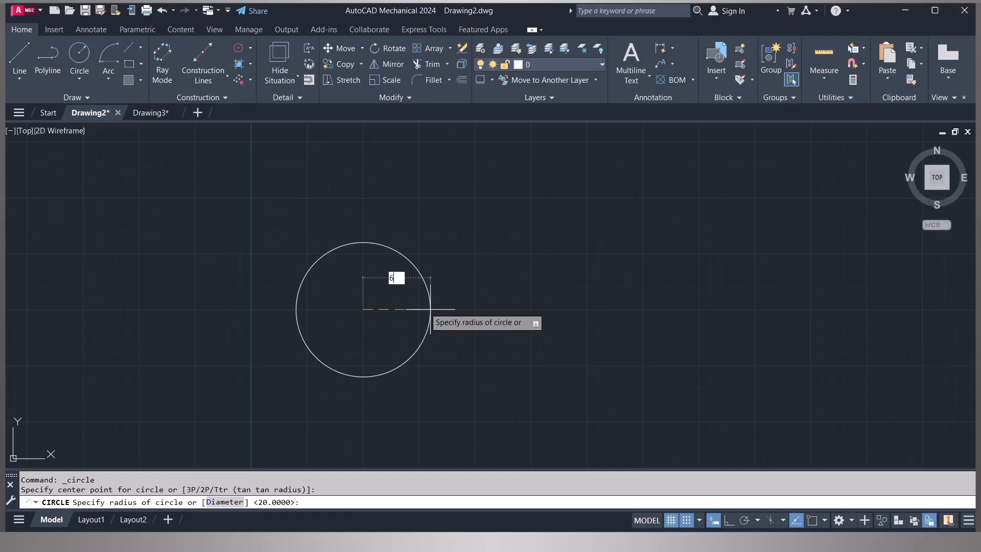
pyautogui.click(429, 309)
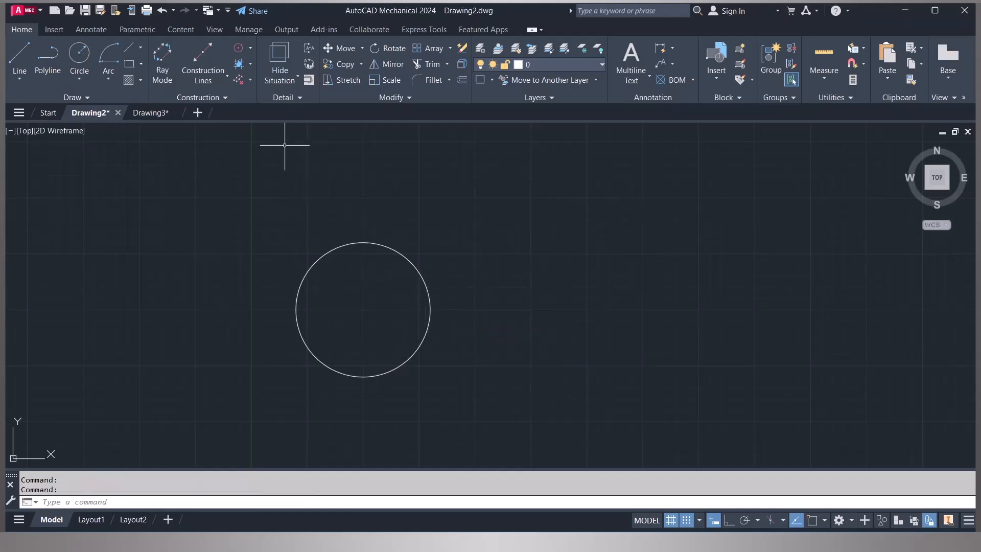
# - With object snap on, create four two-point construction lines through the circle's centre: horizontal, 45°, vertical and 135°
pyautogui.click(222, 78)
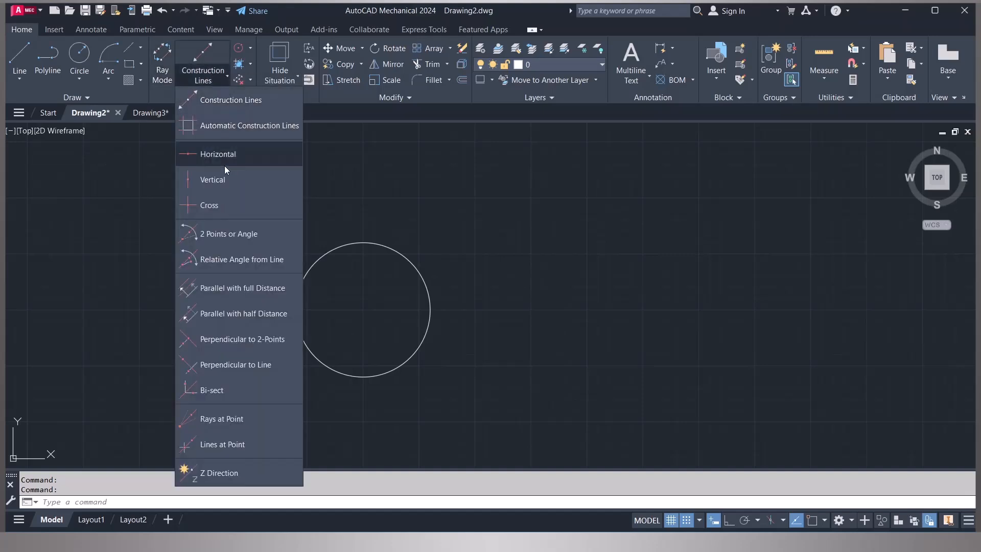
pyautogui.click(202, 50)
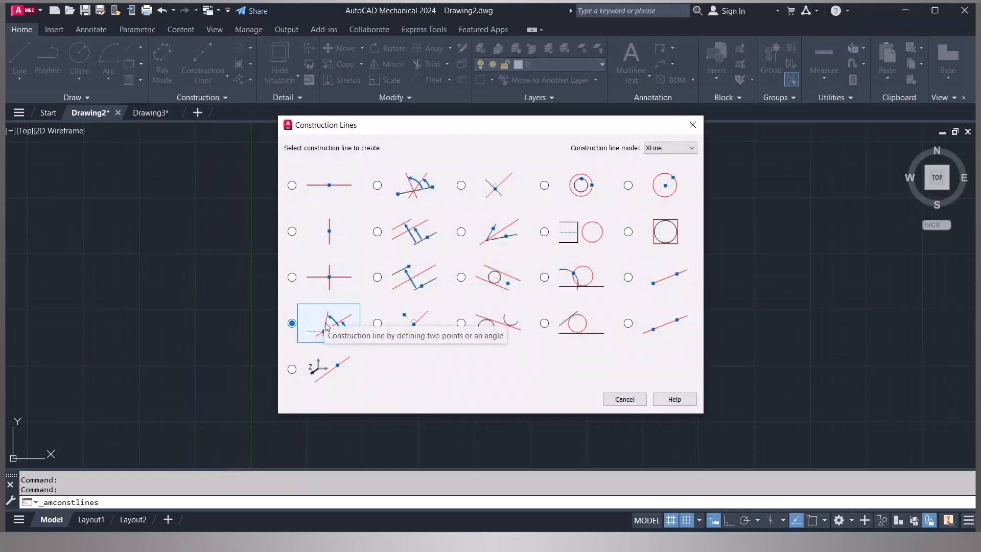
pyautogui.click(325, 327)
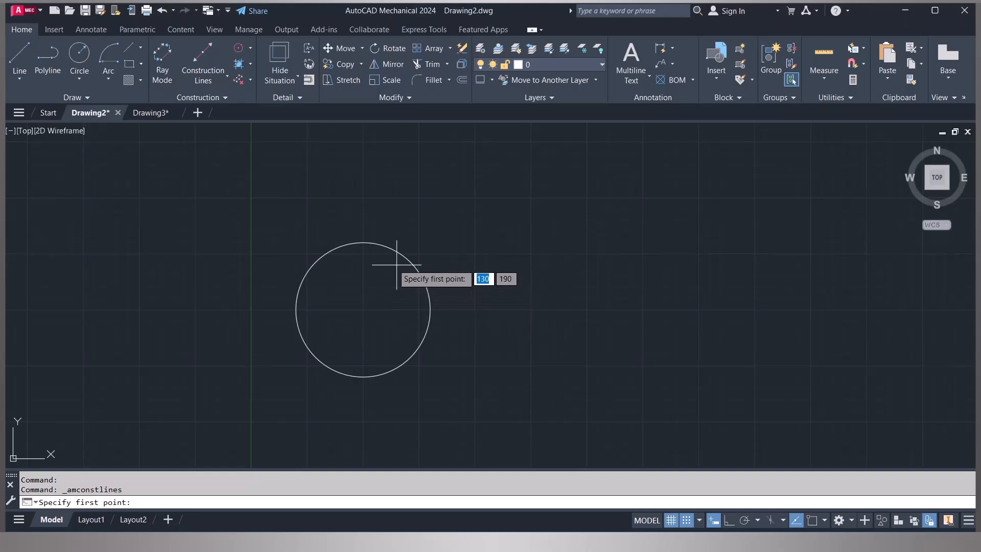
pyautogui.click(812, 522)
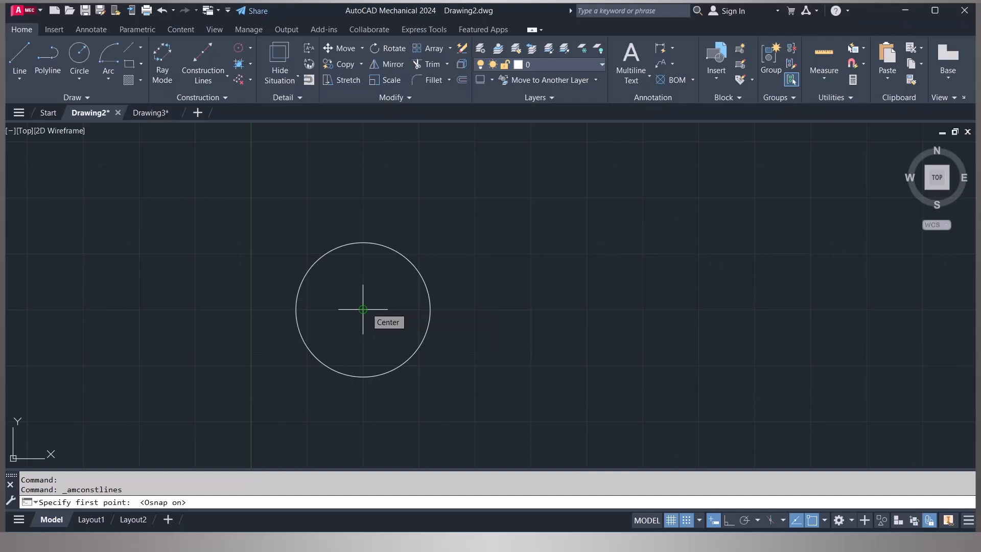
pyautogui.click(363, 309)
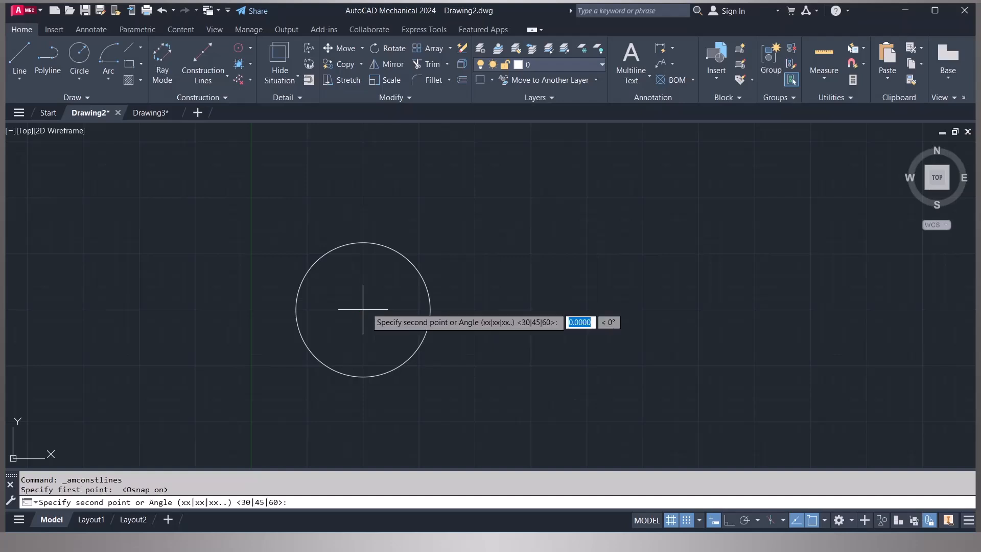
pyautogui.click(453, 309)
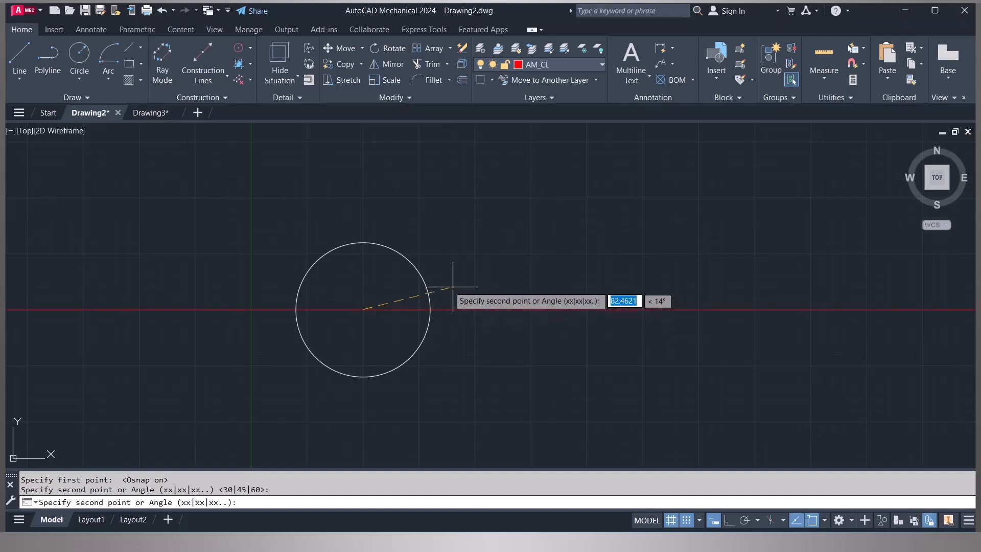
pyautogui.click(430, 243)
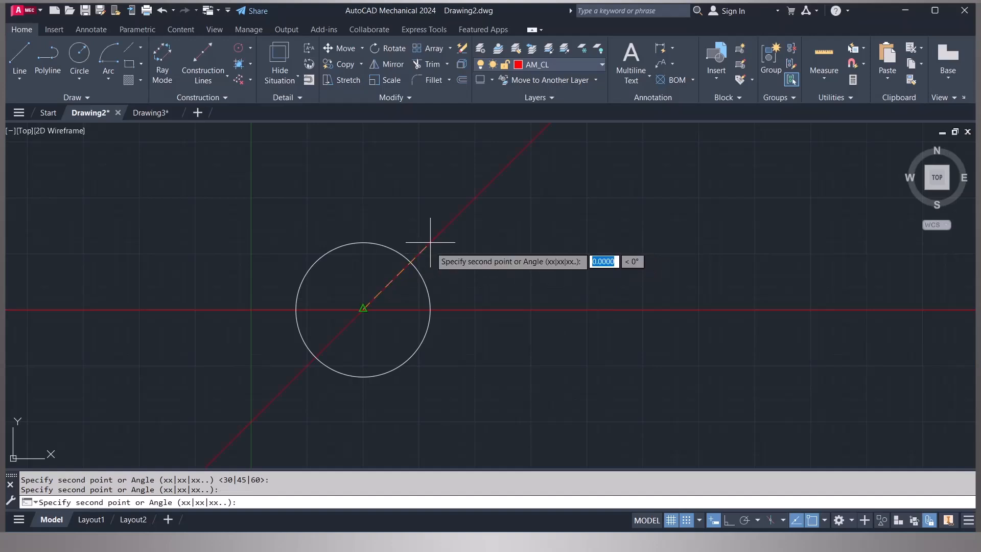
pyautogui.click(363, 219)
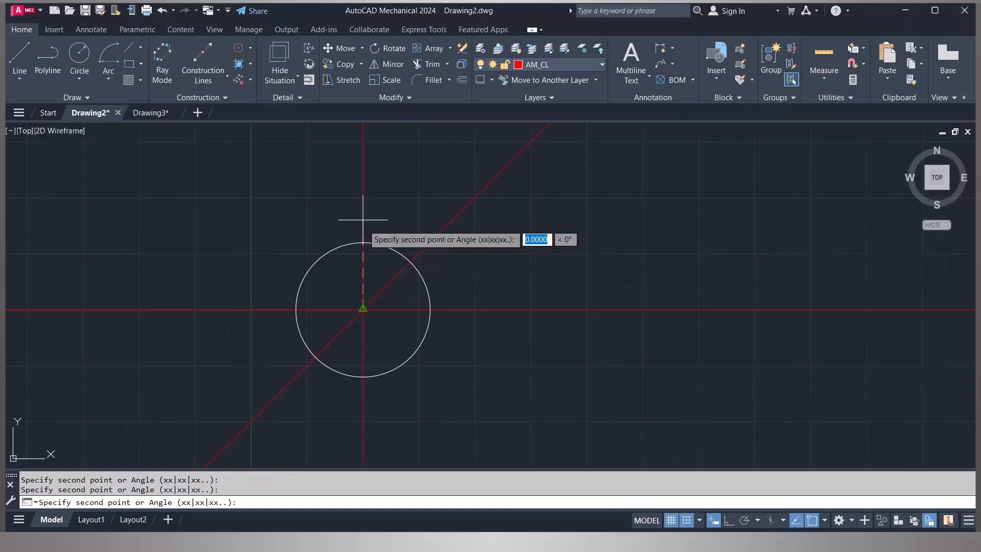
pyautogui.click(296, 242)
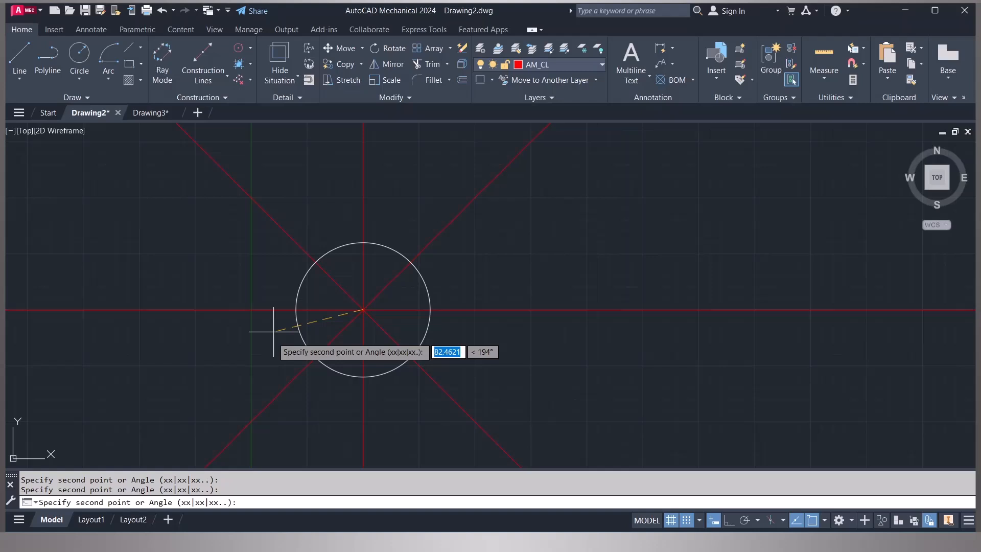
pyautogui.press('Escape')
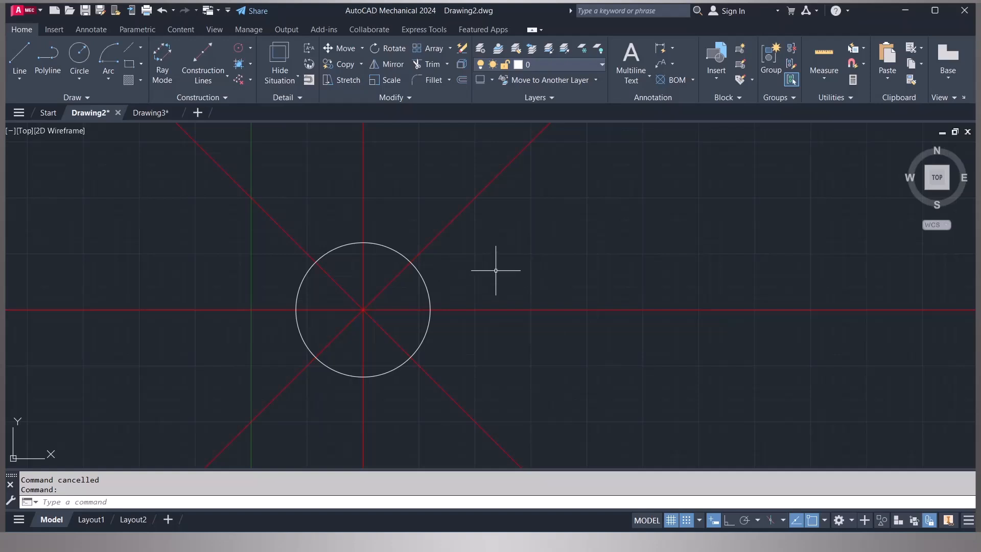
# - Trim away all parts of the four construction lines that extend outside the circle
pyautogui.click(429, 65)
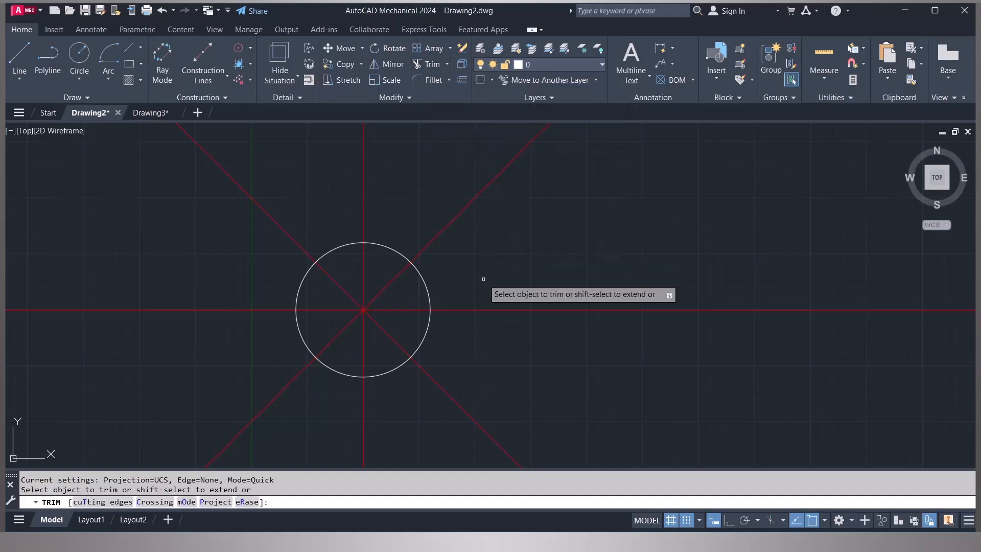
pyautogui.moveTo(483, 279)
pyautogui.mouseDown()
pyautogui.moveTo(474, 228)
pyautogui.moveTo(394, 186)
pyautogui.moveTo(296, 193)
pyautogui.moveTo(252, 246)
pyautogui.moveTo(261, 357)
pyautogui.moveTo(286, 414)
pyautogui.moveTo(436, 449)
pyautogui.moveTo(504, 339)
pyautogui.moveTo(506, 278)
pyautogui.mouseUp()
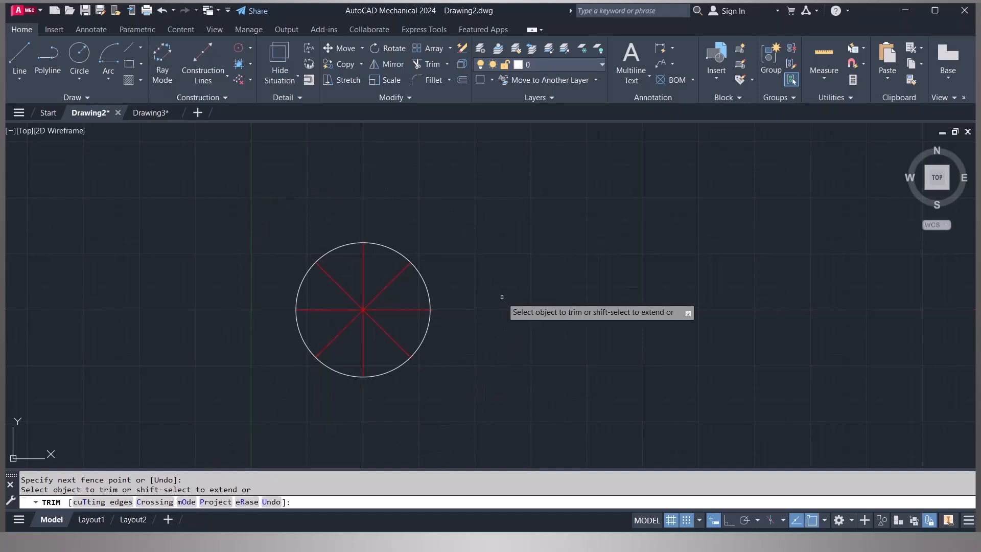
pyautogui.press('Escape')
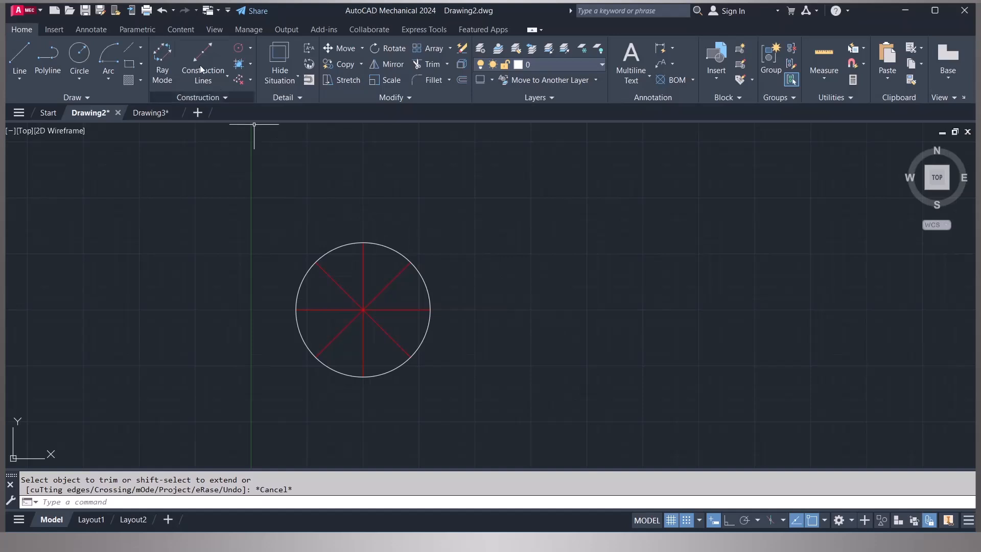
# - Draw a horizontal line above the circle, starting directly over its centre and running past its right side
pyautogui.click(205, 45)
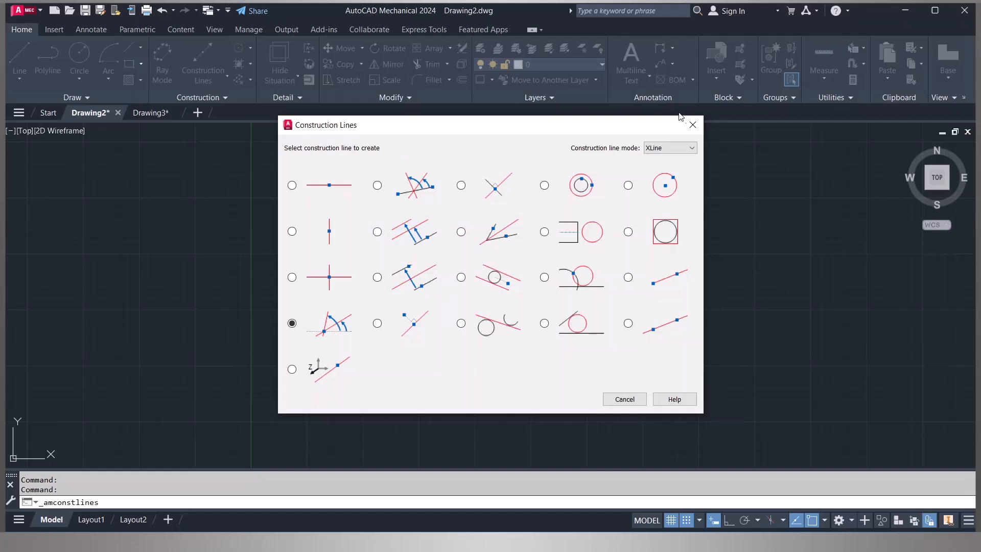
pyautogui.click(693, 125)
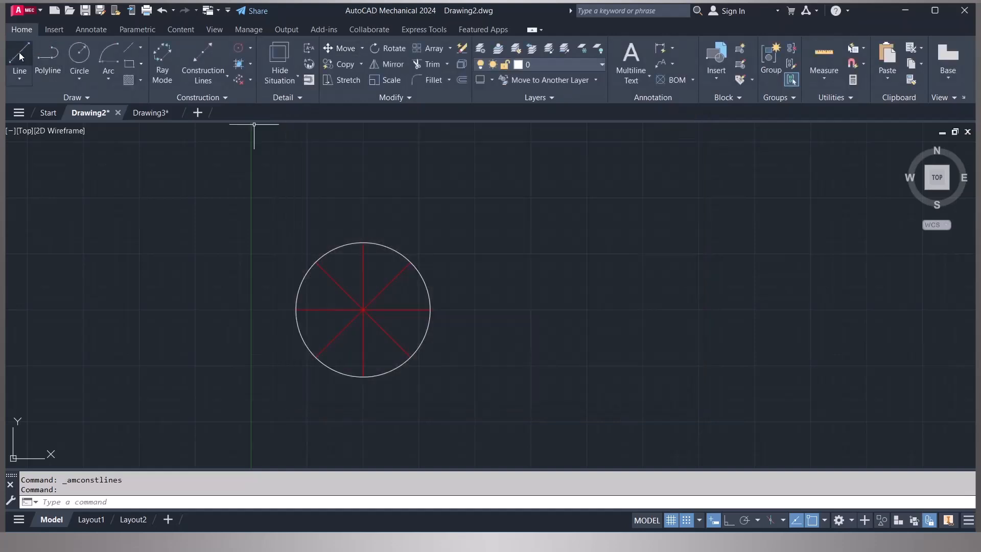
pyautogui.click(19, 59)
pyautogui.click(363, 153)
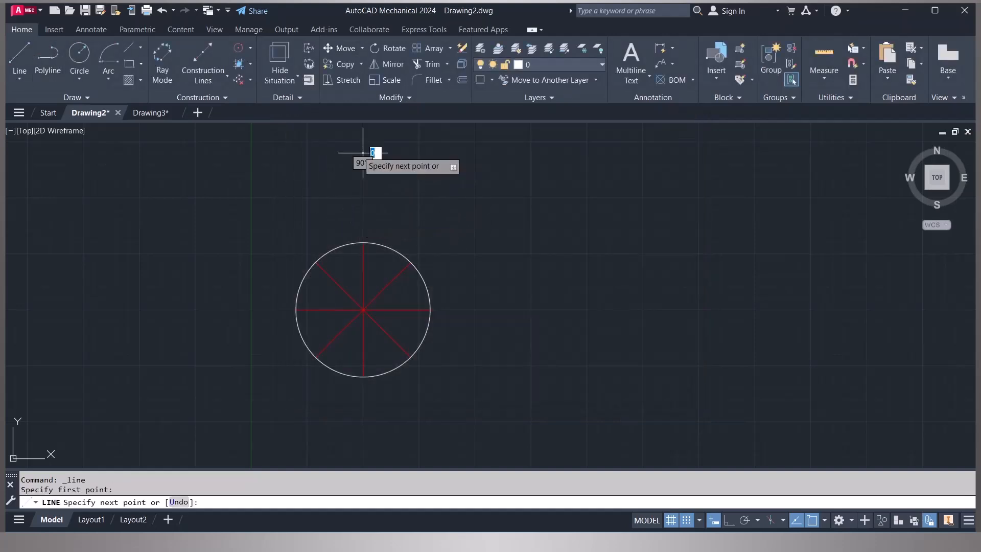
pyautogui.click(565, 152)
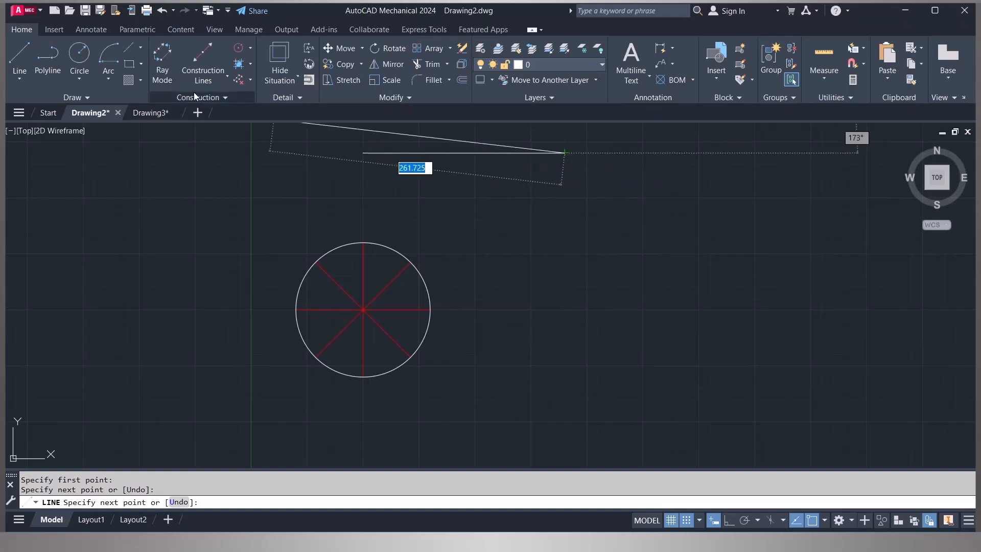
# - Create a construction line parallel to the horizontal line above the circle, placed a short distance below that line
pyautogui.click(205, 49)
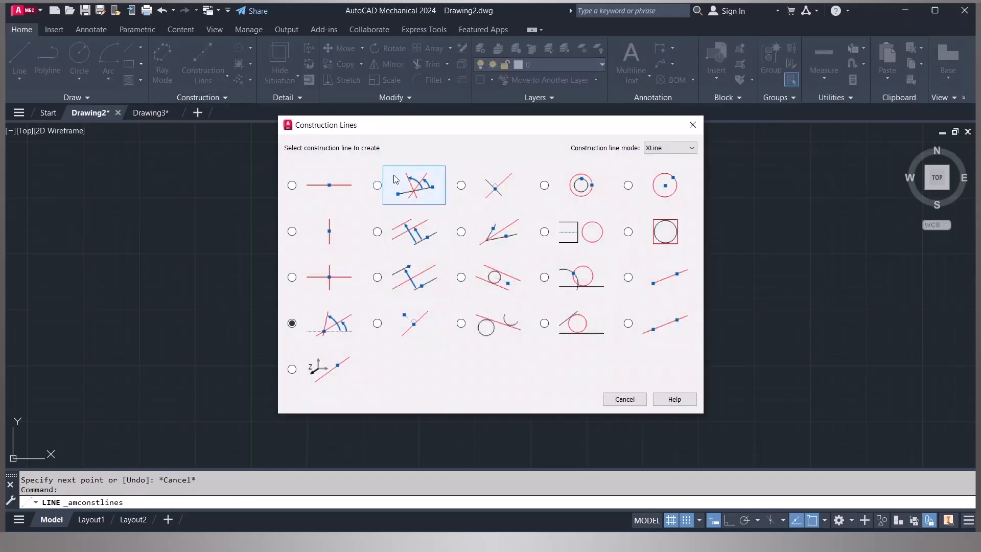
pyautogui.click(402, 233)
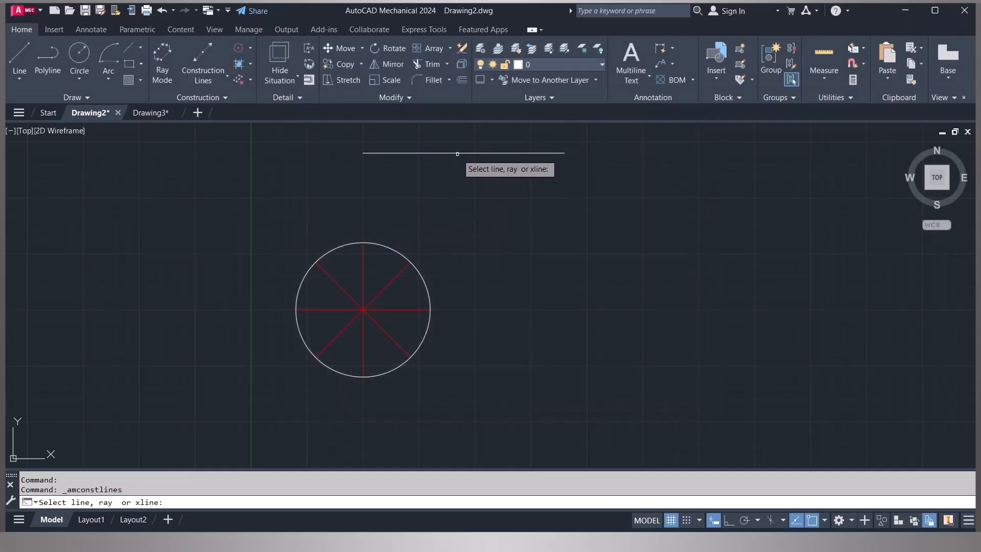
pyautogui.click(458, 153)
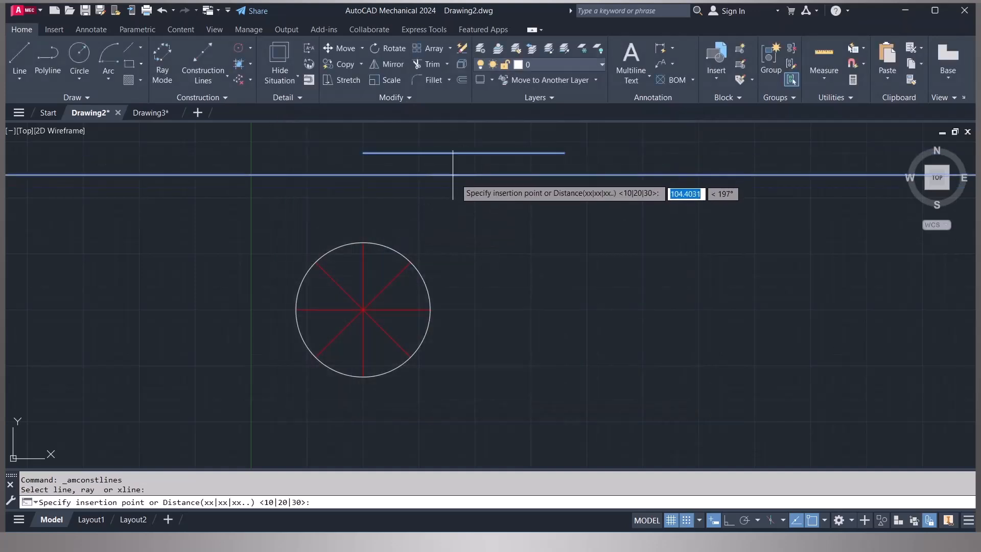
pyautogui.click(453, 175)
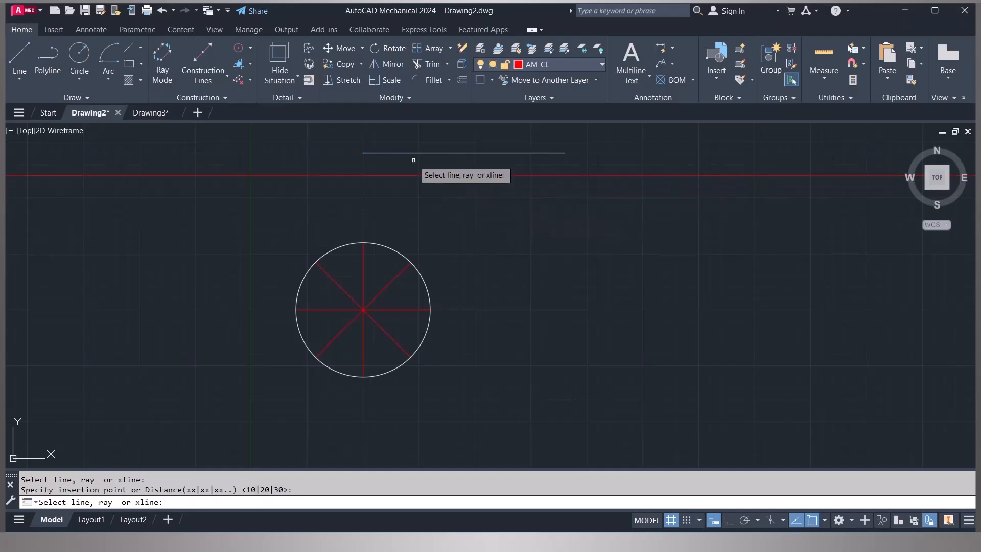
# - Create two vertical perpendicular construction lines, one through the midpoint of the upper horizontal line and one through the circle's right quadrant
pyautogui.click(209, 59)
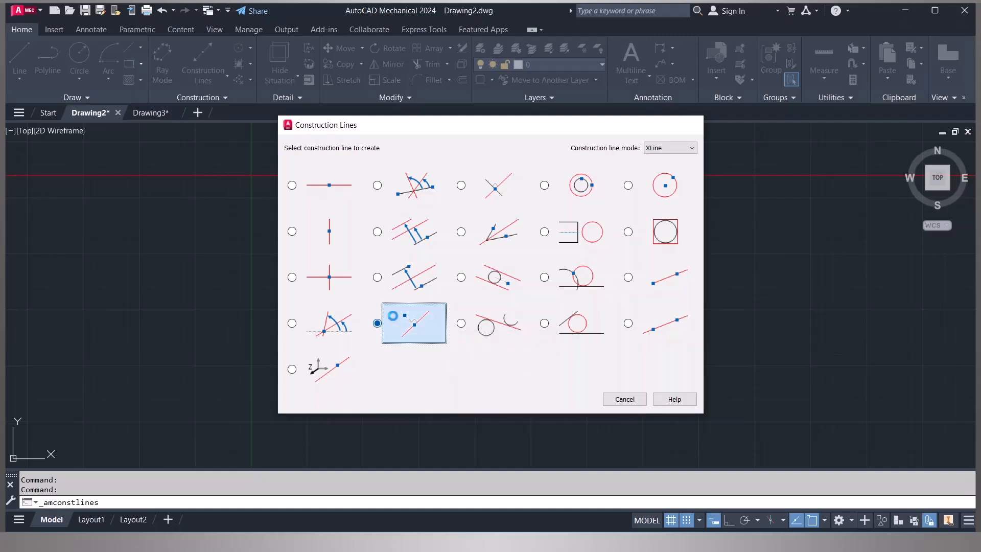
pyautogui.click(395, 320)
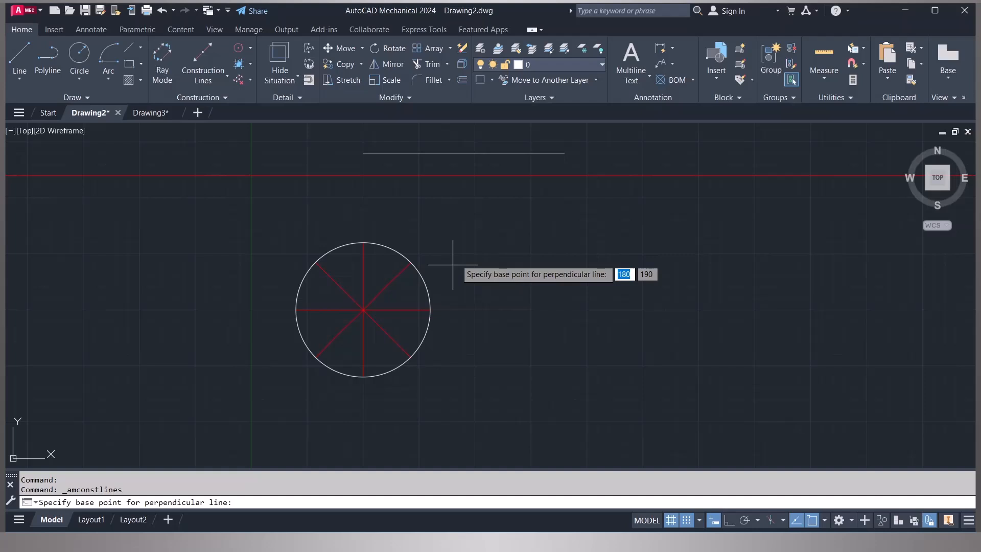
pyautogui.click(464, 152)
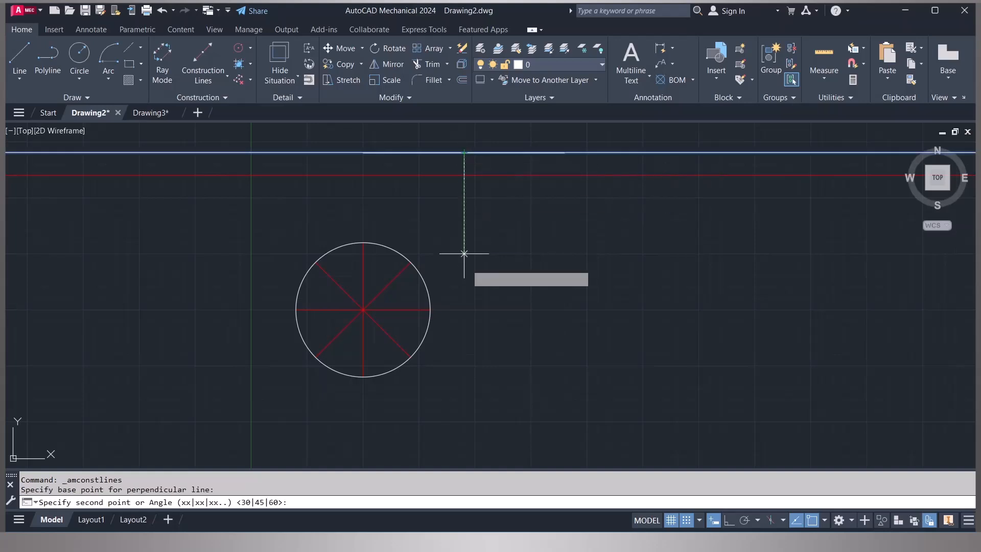
pyautogui.click(633, 153)
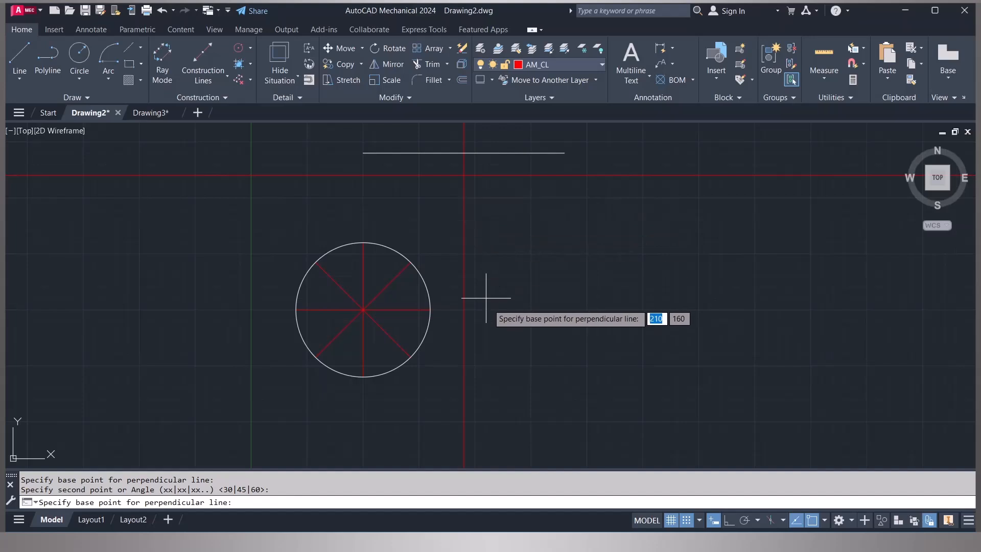
pyautogui.click(431, 309)
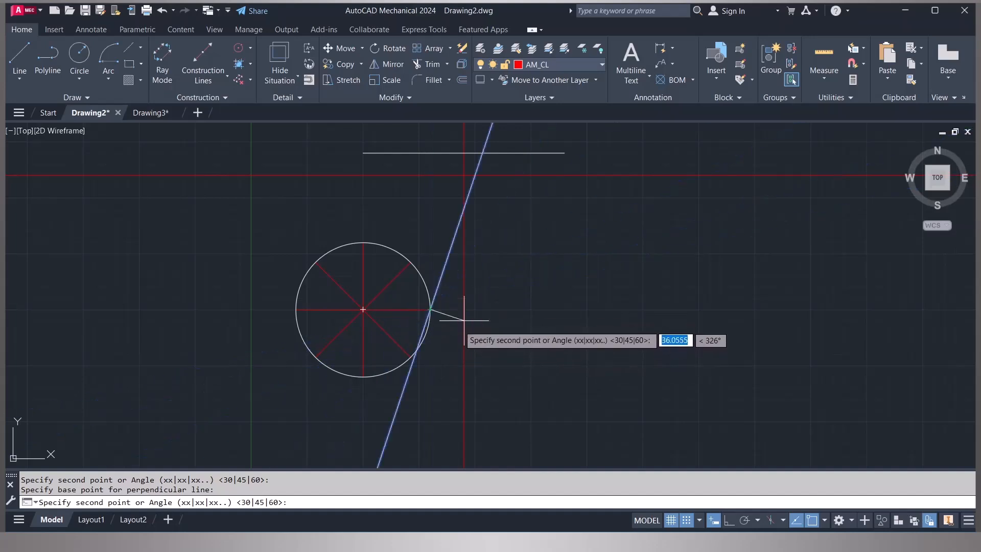
pyautogui.click(519, 309)
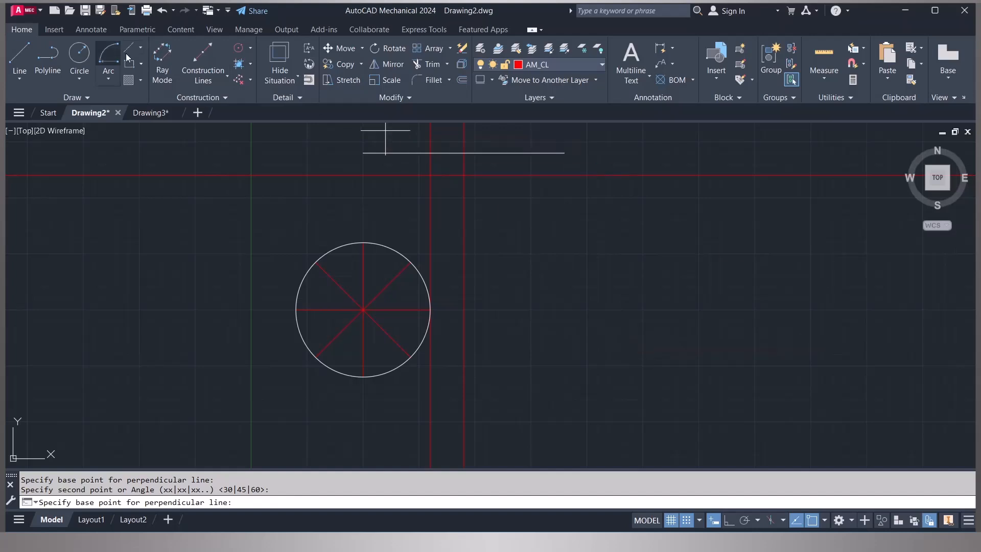
pyautogui.click(210, 51)
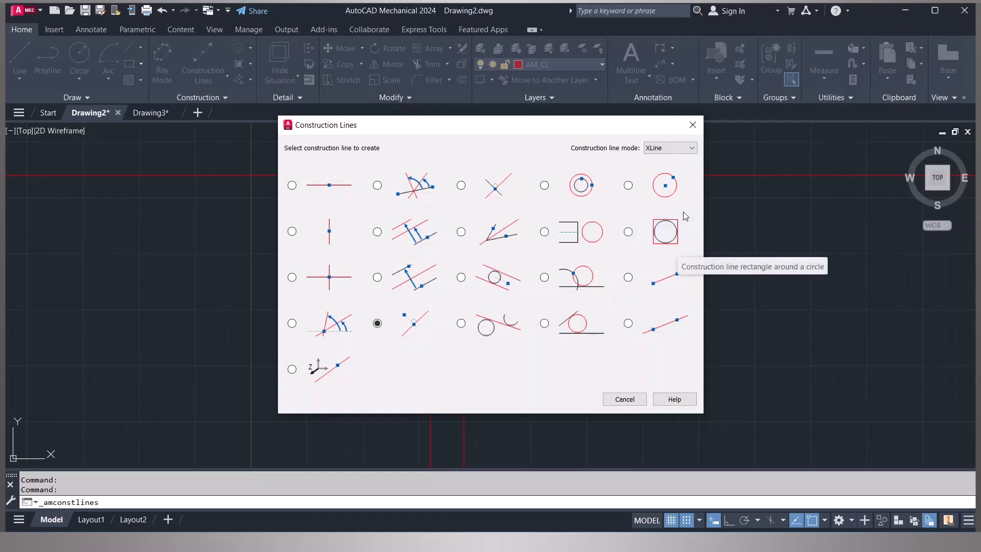
pyautogui.click(693, 126)
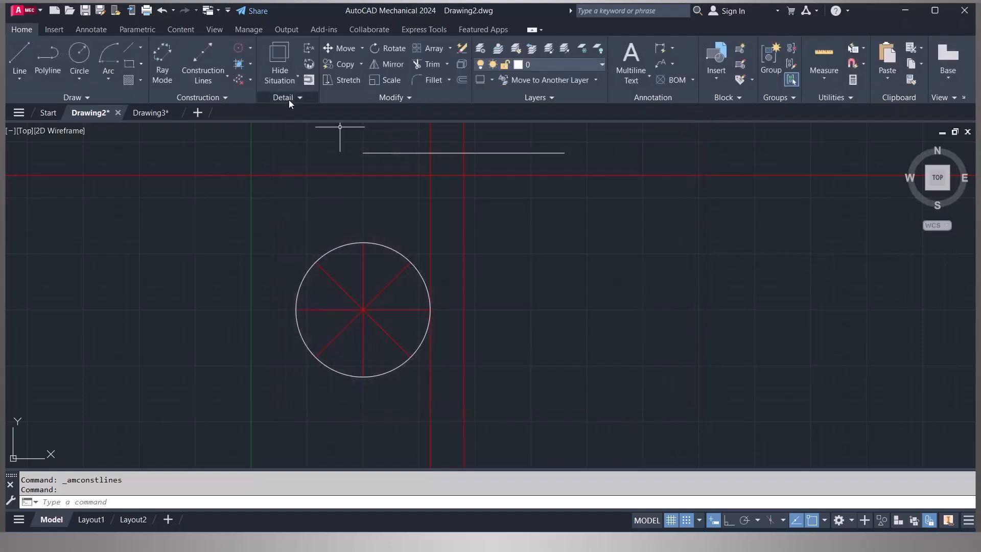
# - Create a pair of horizontal construction lines tangent to the top and bottom of the circle
pyautogui.click(248, 48)
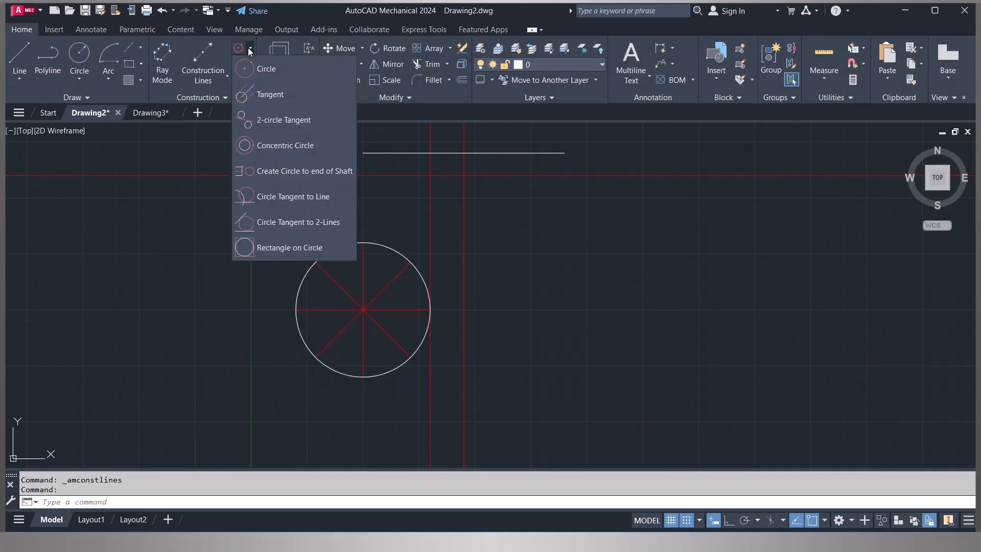
pyautogui.click(287, 93)
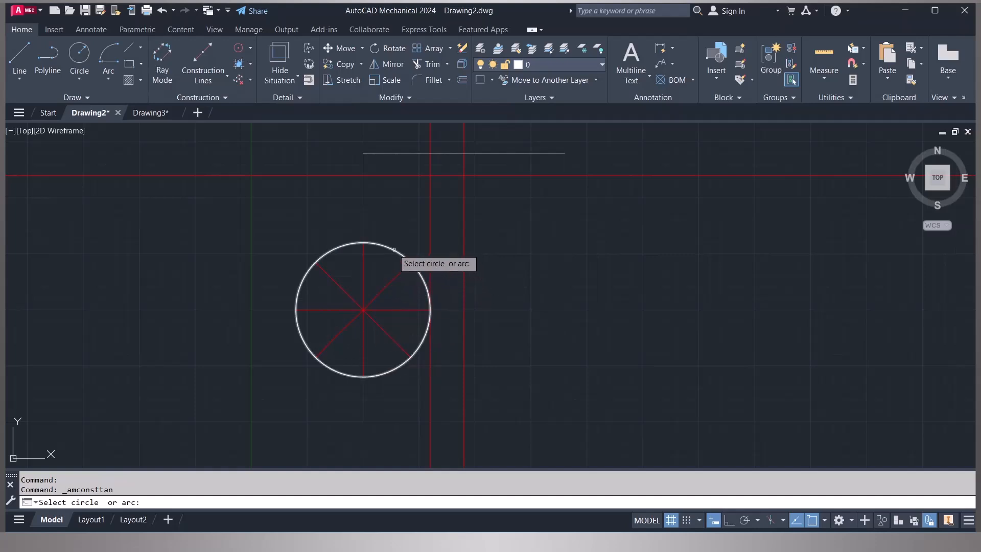
pyautogui.click(406, 263)
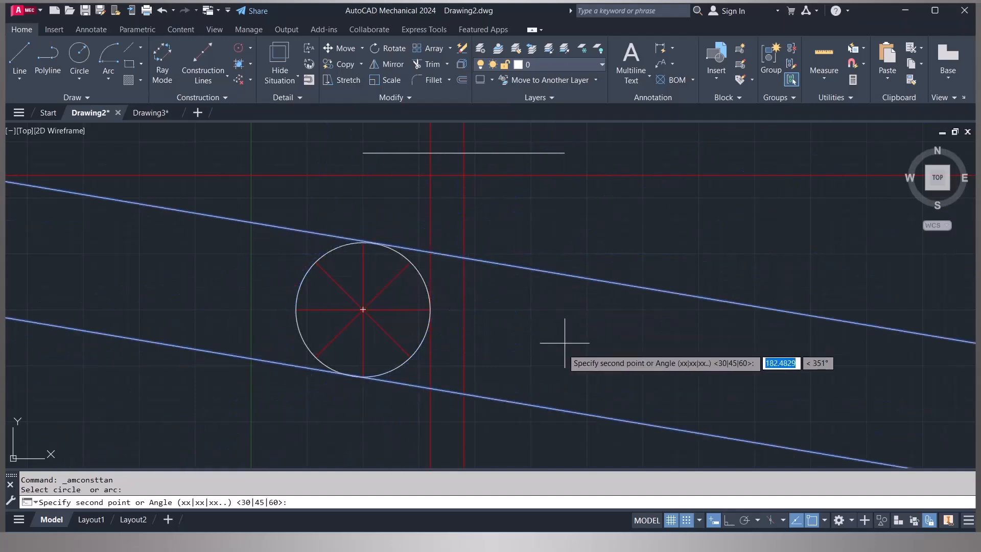
pyautogui.click(587, 309)
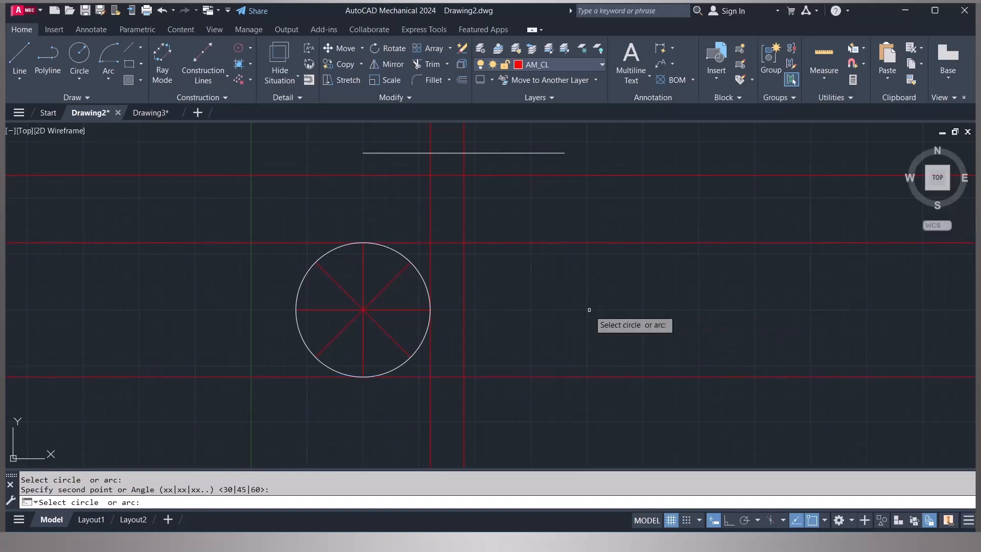
# - Create a construction line rectangle around the circle using Rectangle on Circle
pyautogui.click(238, 51)
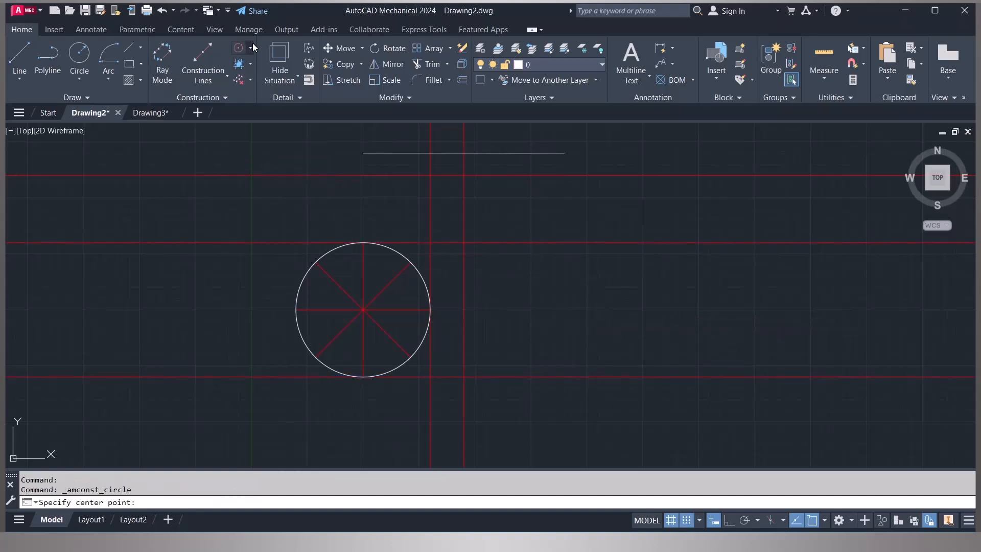
pyautogui.click(252, 47)
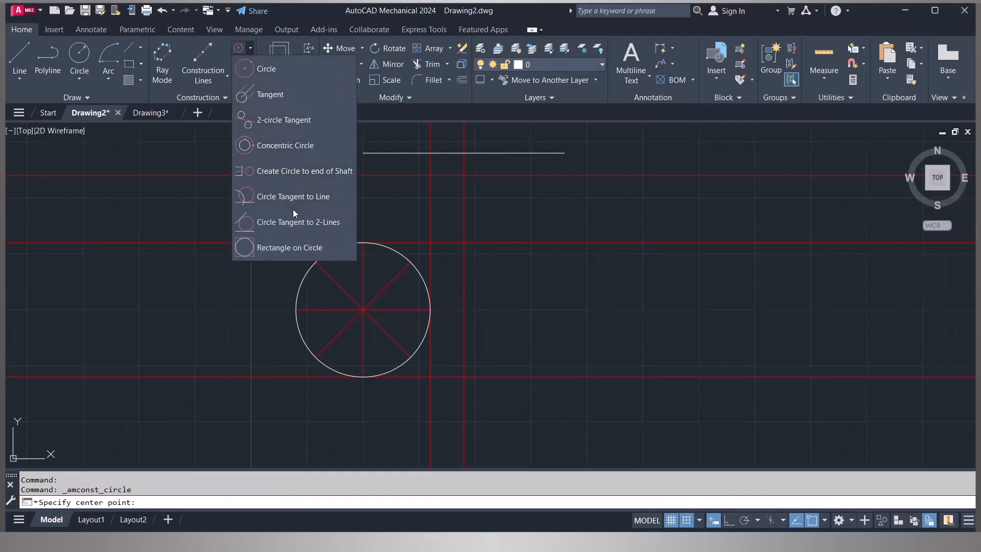
pyautogui.click(304, 247)
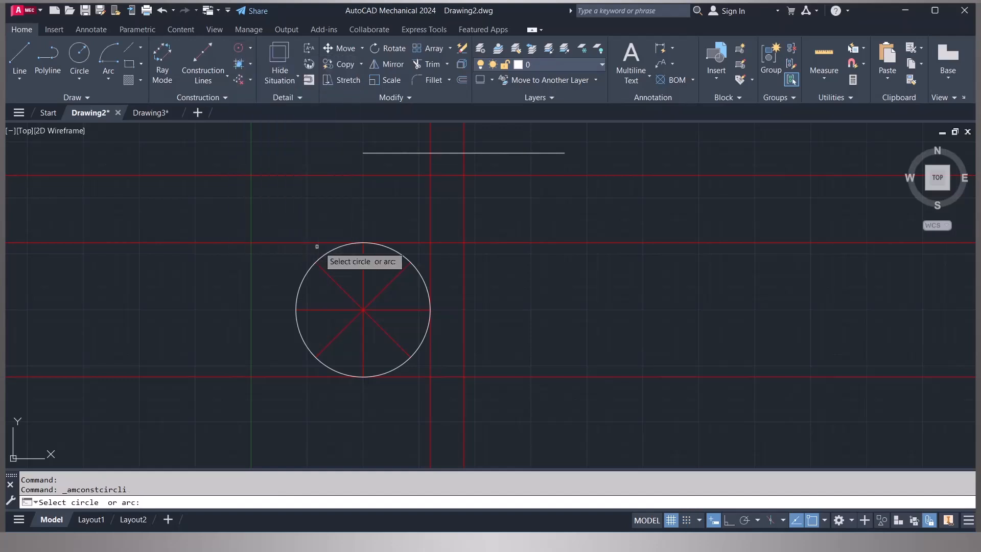
pyautogui.click(392, 250)
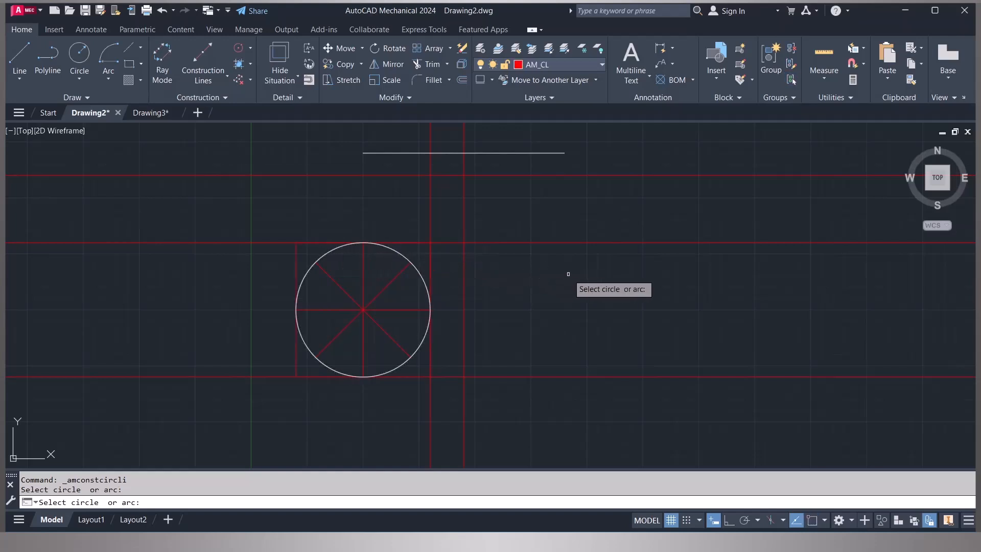